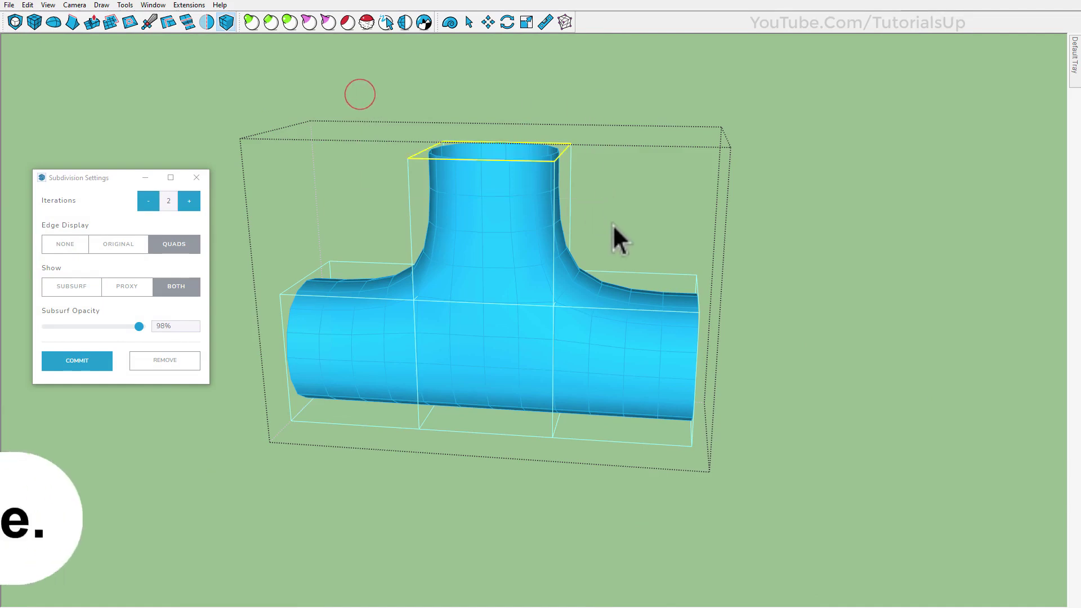
Rotate the vertical branch's open end so the branch slants toward the left end of the main pipe.
click(507, 22)
drag(481, 188, 299, 76)
click(315, 69)
key(space)
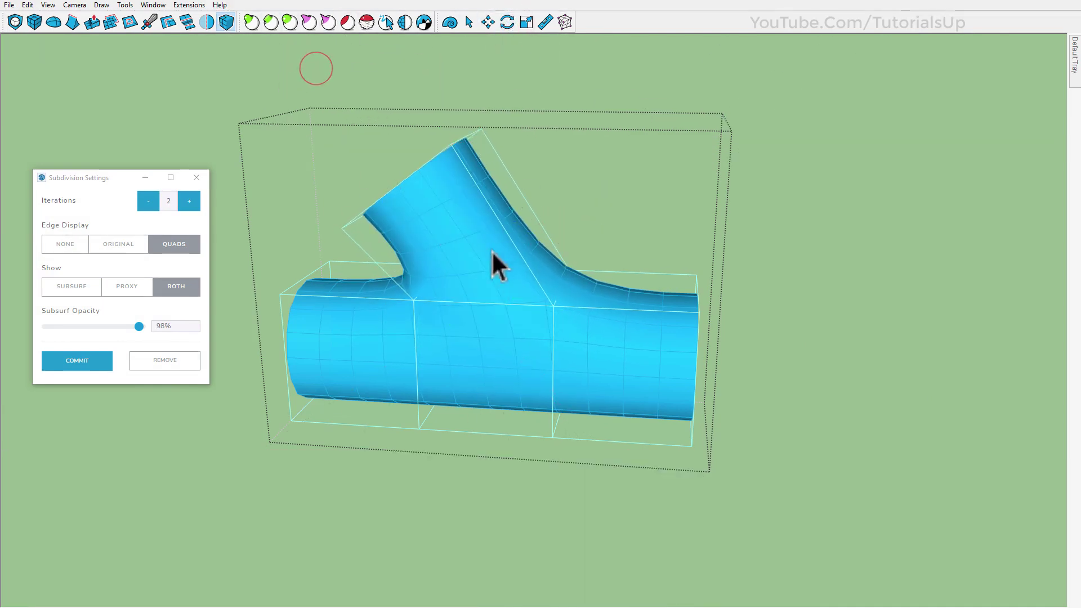
Select the boundary edges of all three pipe openings and extrude them outward to add a short band at each end.
middle_drag(496, 249, 563, 240)
scroll(563, 239, down, 1)
drag(640, 231, 691, 408)
middle_drag(692, 408, 681, 335)
ctrl+drag(588, 245, 590, 245)
ctrl+drag(259, 242, 364, 400)
middle_drag(366, 386, 251, 394)
scroll(351, 289, up, 2)
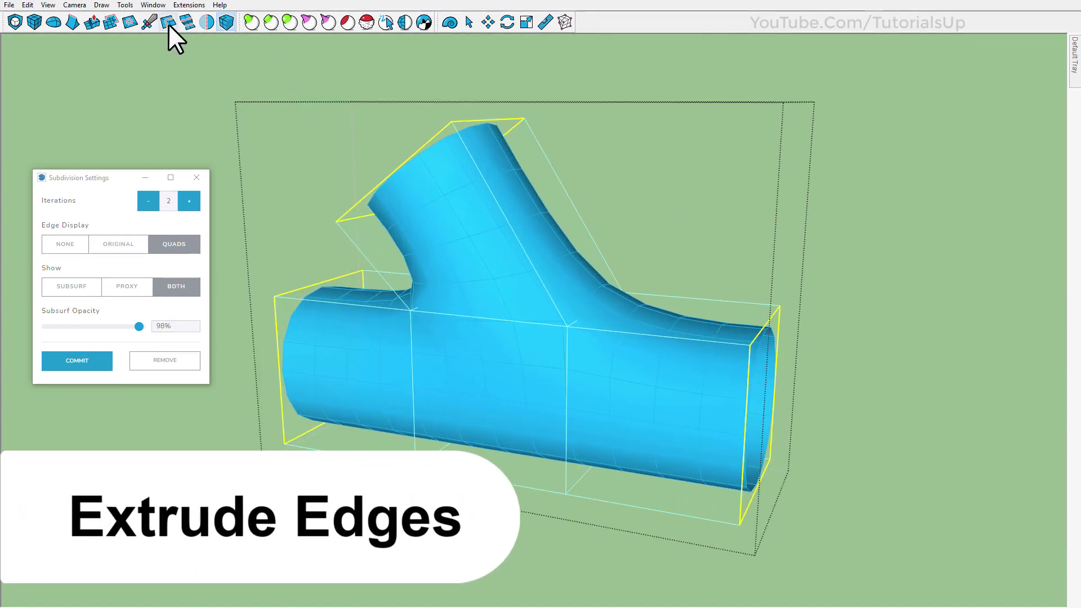
click(110, 22)
scroll(333, 183, up, 1)
key(space)
Select the end bands around all three pipe openings and extrude their faces outward into flanges.
middle_drag(511, 270, 691, 238)
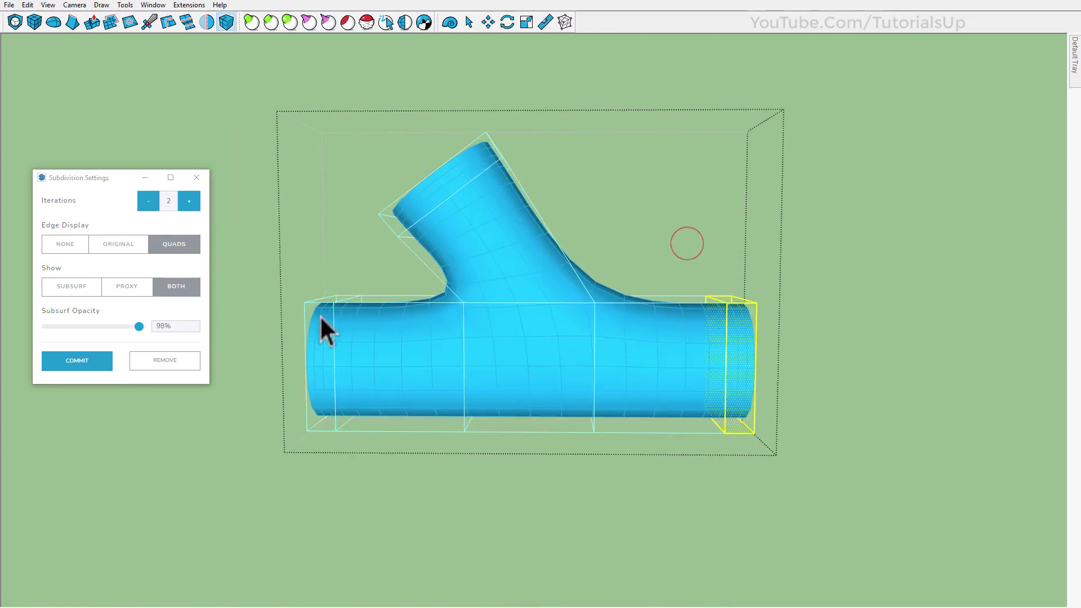
ctrl+drag(387, 489, 387, 489)
scroll(471, 367, down, 1)
ctrl+drag(357, 103, 601, 260)
middle_drag(568, 265, 902, 368)
scroll(490, 334, up, 2)
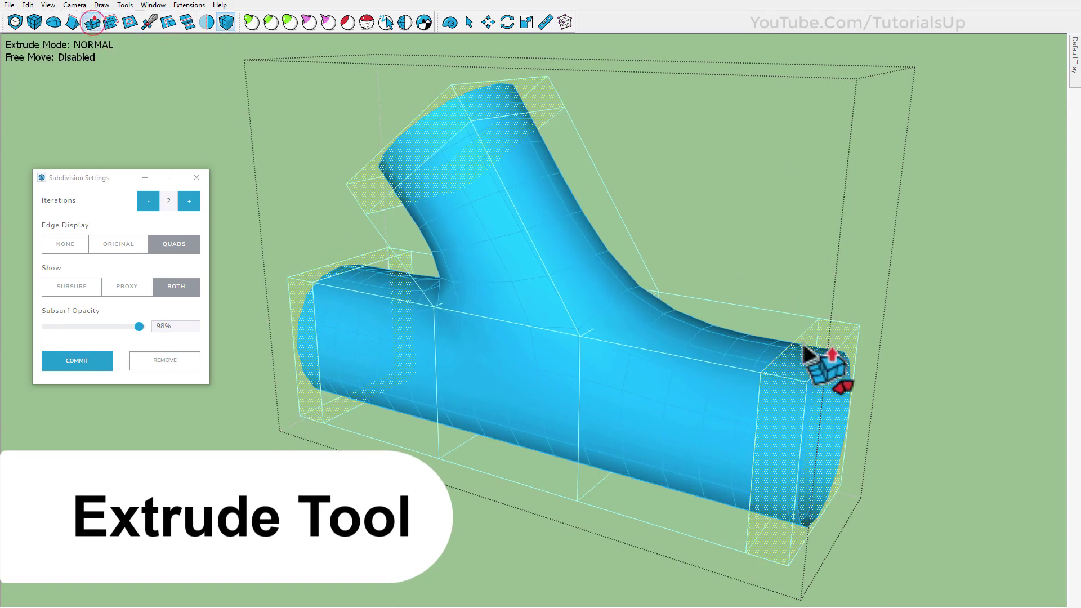
click(825, 336)
click(830, 315)
key(space)
scroll(592, 306, down, 1)
Set the pipe's edge display to Original and show only its proxy mesh.
click(771, 204)
click(894, 243)
mouse_move(597, 343)
middle_down()
mouse_move(487, 340)
mouse_move(594, 363)
middle_up()
click(596, 366)
double_click(596, 366)
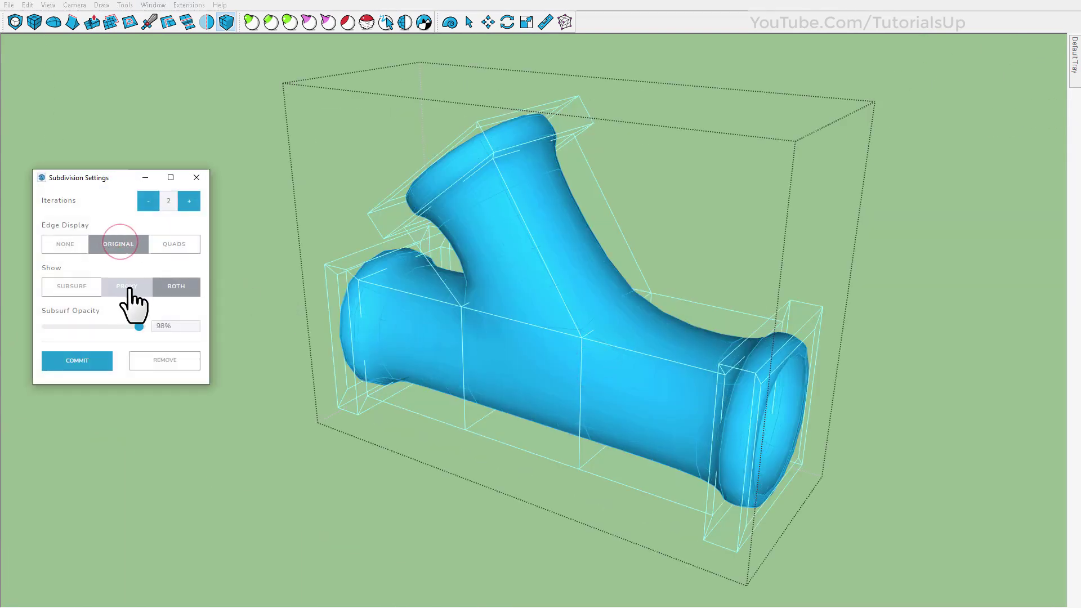
click(129, 288)
Select the slanted branch of the proxy mesh and mirror it to the underside of the main pipe with the symmetry tool.
middle_drag(501, 330, 518, 287)
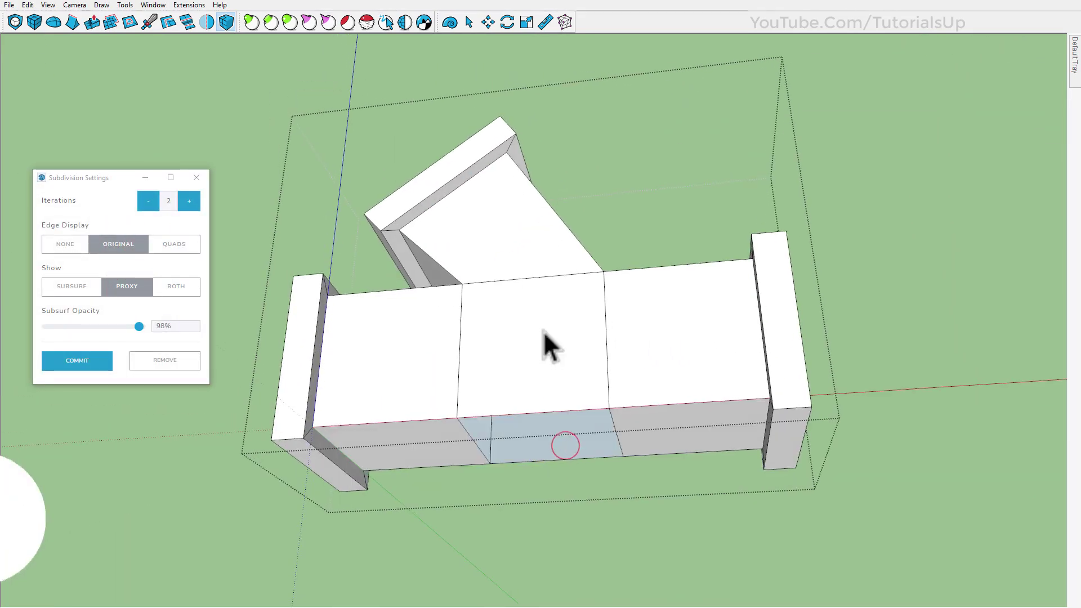
middle_drag(543, 332, 596, 280)
drag(622, 313, 415, 234)
middle_drag(416, 234, 505, 443)
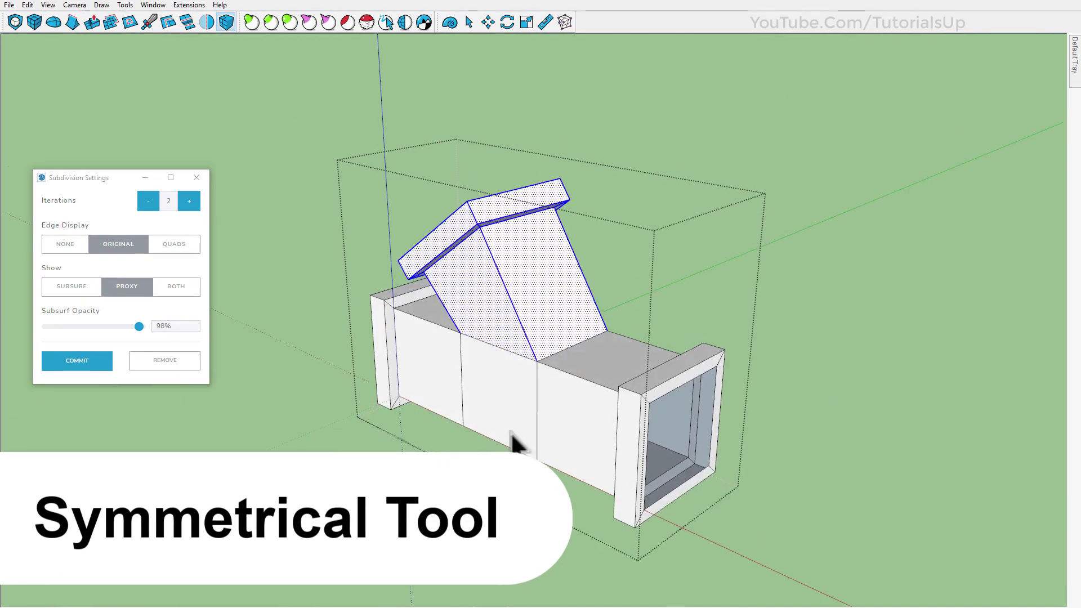
scroll(505, 444, up, 2)
key(Up)
click(453, 379)
mouse_move(631, 315)
middle_down()
mouse_move(741, 126)
mouse_move(639, 312)
middle_up()
click(842, 223)
middle_drag(780, 233, 664, 290)
double_click(526, 326)
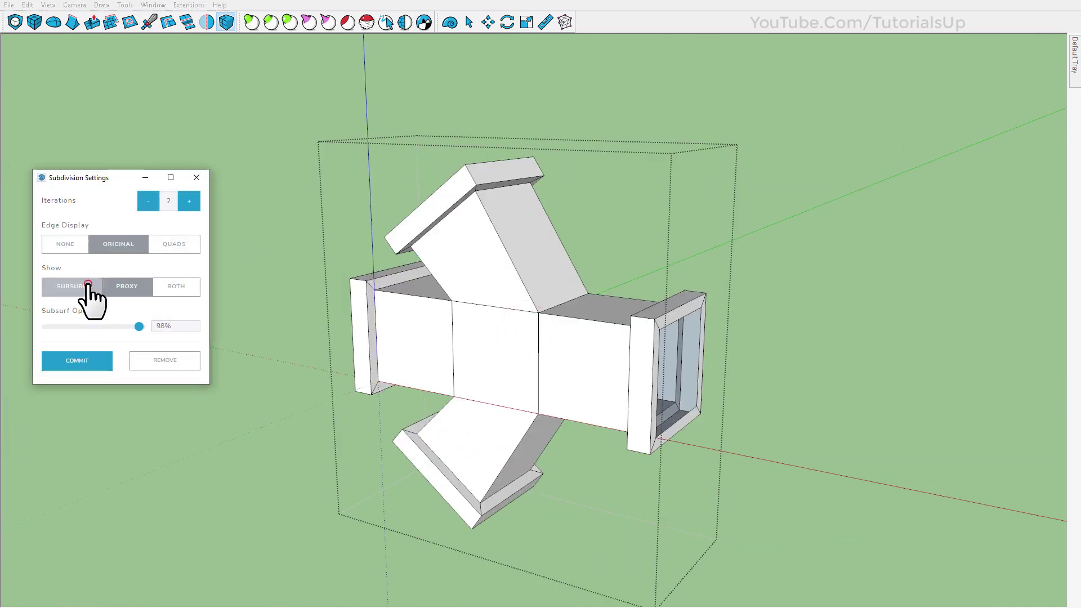
Show only the pipe's subdivided surface, raise its iterations by one and commit the subdivision.
click(88, 285)
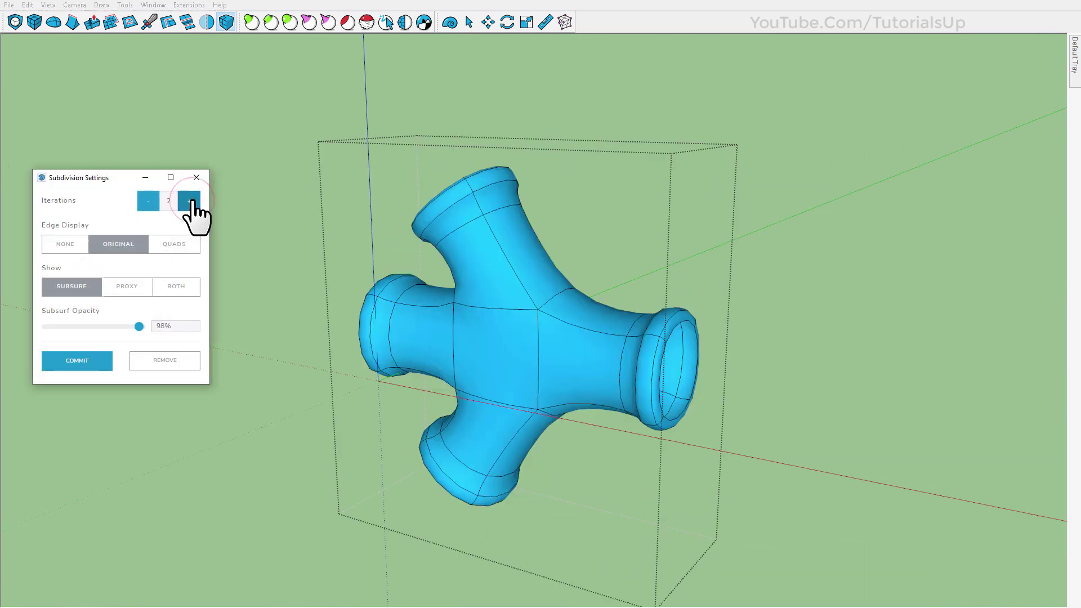
click(252, 204)
middle_drag(529, 327, 583, 517)
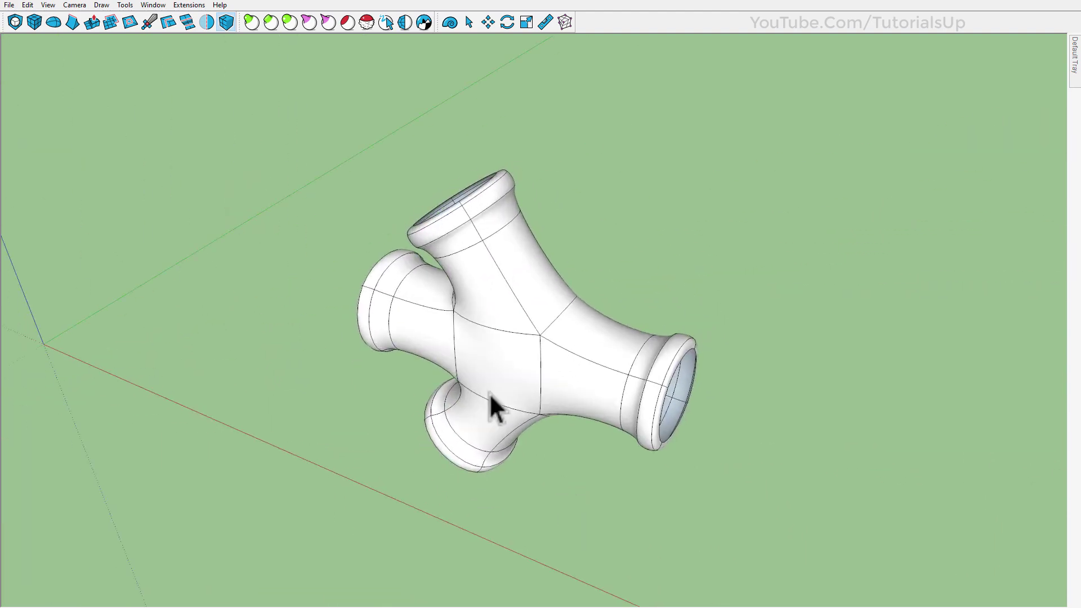
Subdivide the star-shaped folded mesh with 3 iterations.
scroll(215, 279, down, 6)
scroll(215, 278, down, 4)
scroll(545, 326, up, 7)
middle_drag(526, 356, 569, 323)
scroll(525, 368, down, 2)
double_click(528, 378)
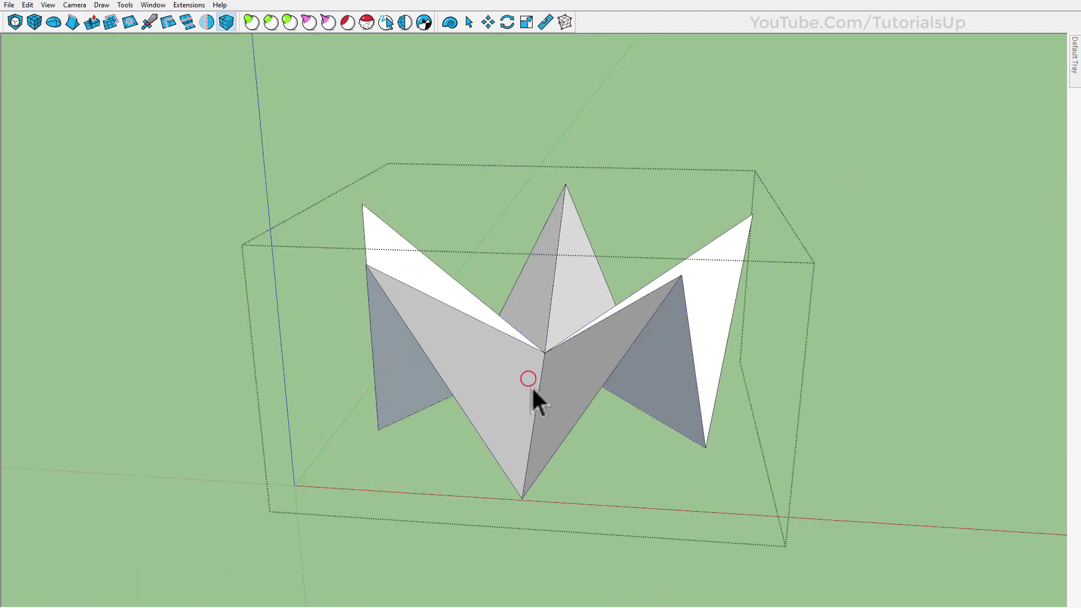
middle_drag(525, 389, 509, 337)
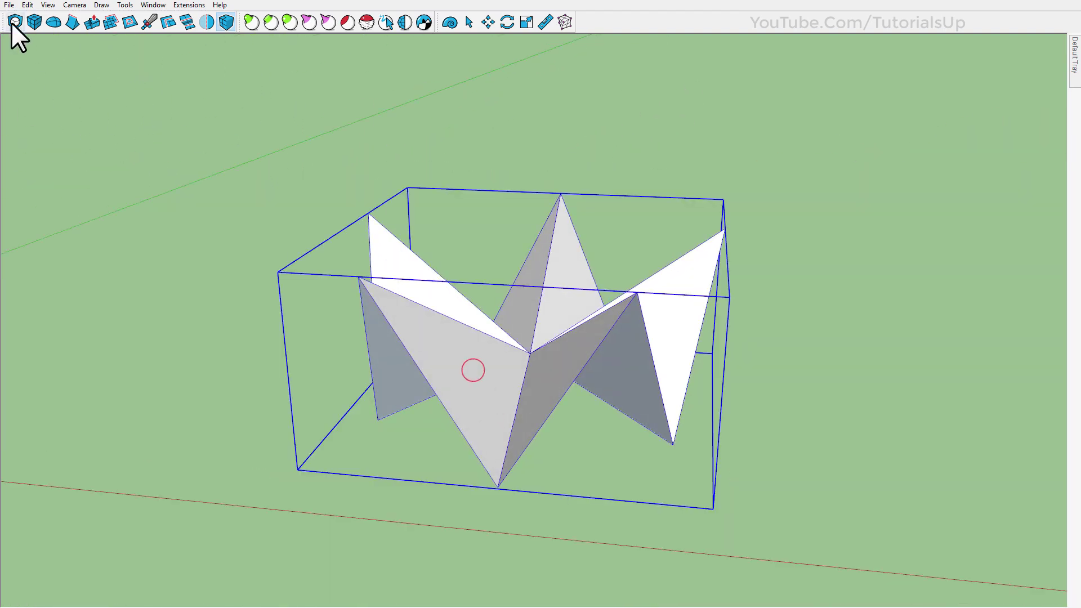
click(14, 22)
click(189, 201)
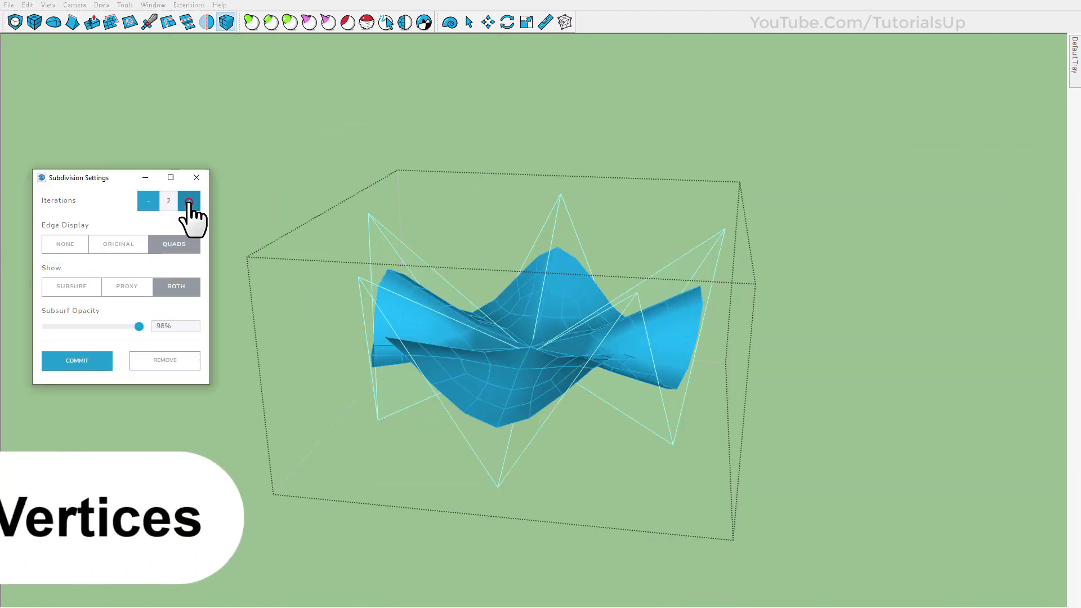
Select the upper and lower outer tip vertices of the folded mesh and crease them sharp.
middle_drag(451, 357, 478, 278)
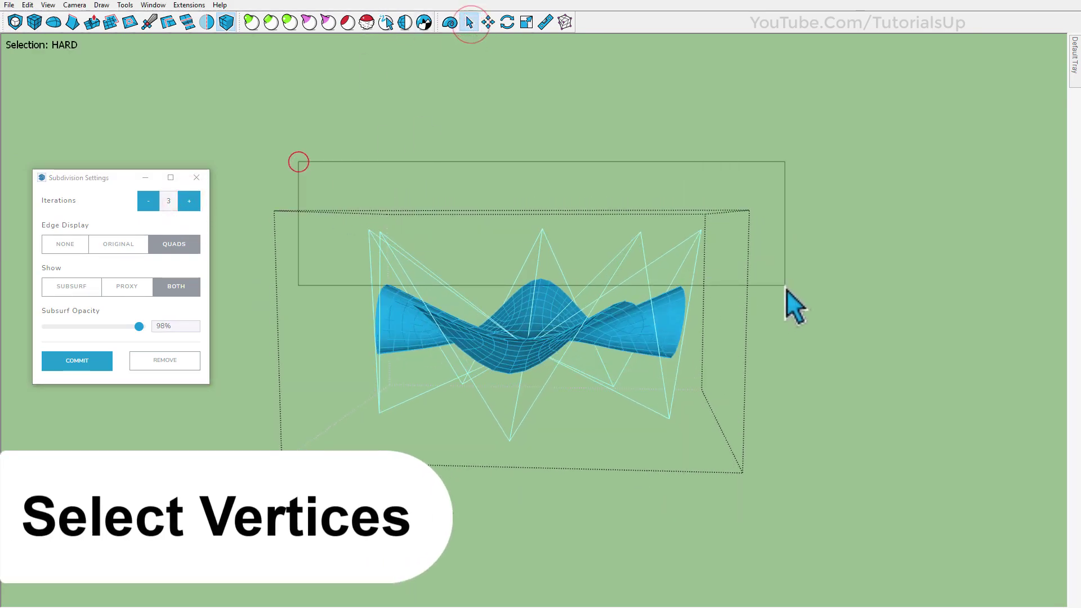
drag(298, 161, 779, 290)
drag(814, 483, 813, 484)
middle_drag(813, 484, 386, 373)
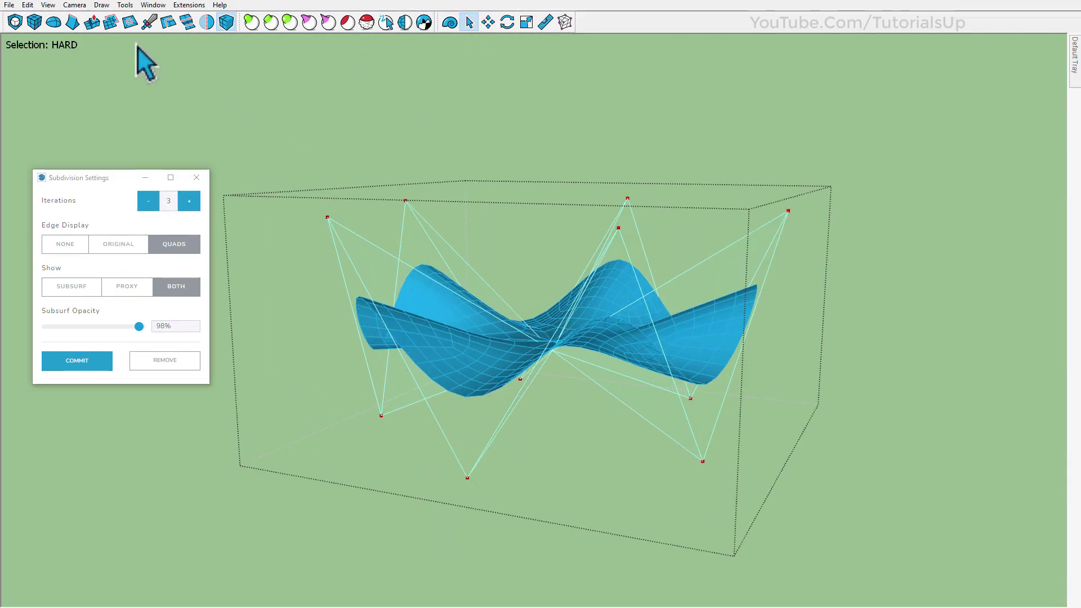
click(72, 23)
drag(192, 50, 220, 103)
scroll(372, 286, down, 2)
Select the five upper tip vertices and reduce their crease weight to 0.36.
middle_drag(373, 285, 459, 292)
scroll(461, 266, down, 1)
click(469, 22)
drag(318, 149, 832, 299)
middle_drag(659, 209, 557, 252)
scroll(507, 259, up, 3)
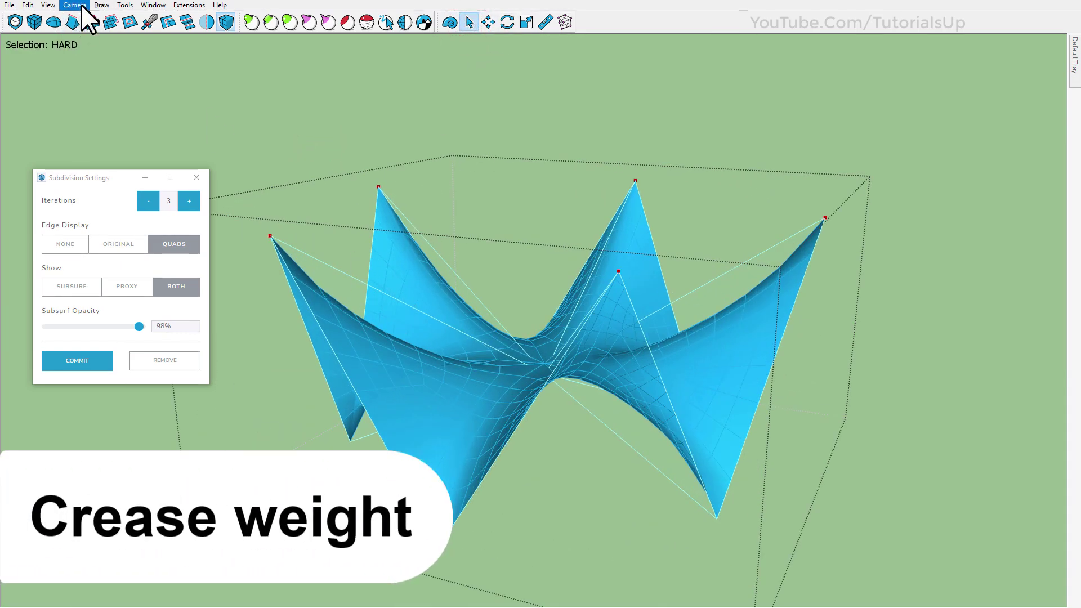
mouse_move(389, 185)
ctrl+mouse_down()
mouse_move(398, 246)
mouse_move(400, 193)
ctrl+mouse_up()
middle_drag(443, 242, 405, 293)
Set the folded mesh's edge display to Original and finish editing it.
click(120, 243)
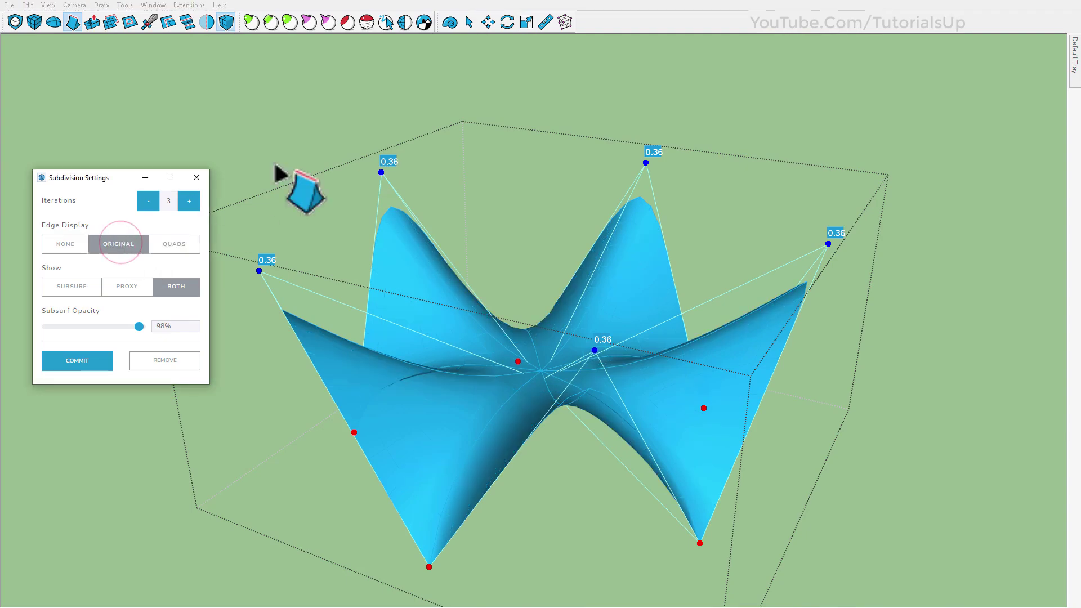
click(277, 163)
key(space)
click(277, 163)
Select the chair's flat backrest faces and extrude them into a thick backrest.
middle_drag(332, 195, 329, 245)
scroll(329, 246, down, 4)
scroll(329, 245, down, 5)
scroll(620, 343, up, 3)
scroll(534, 331, up, 6)
middle_drag(534, 331, 572, 349)
triple_click(575, 238)
middle_drag(539, 171, 768, 177)
scroll(767, 176, up, 6)
scroll(585, 304, down, 3)
key(shift+r)
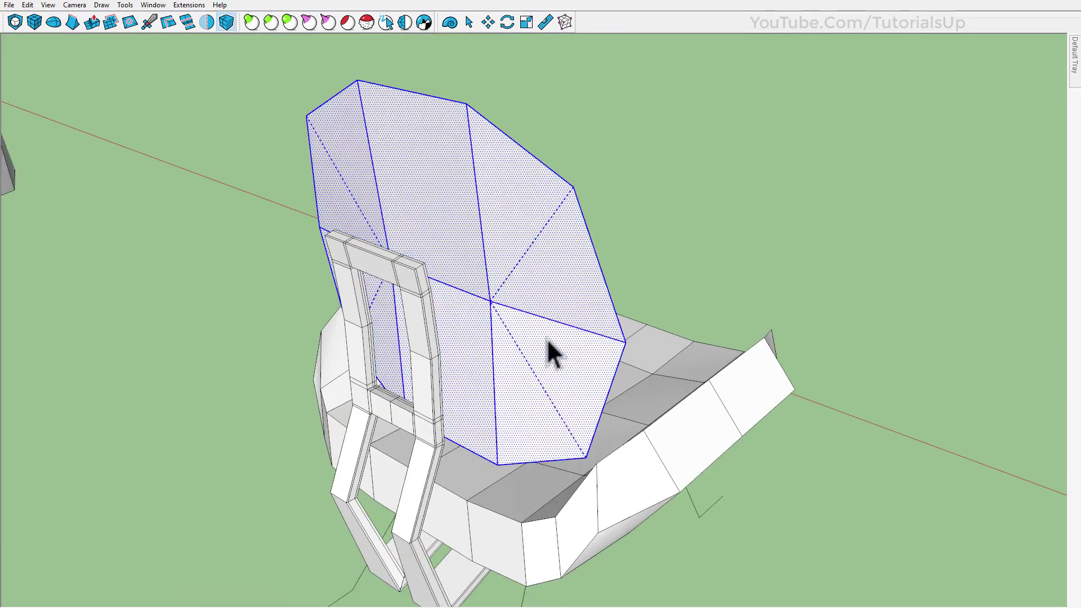
middle_drag(541, 301, 563, 328)
click(543, 273)
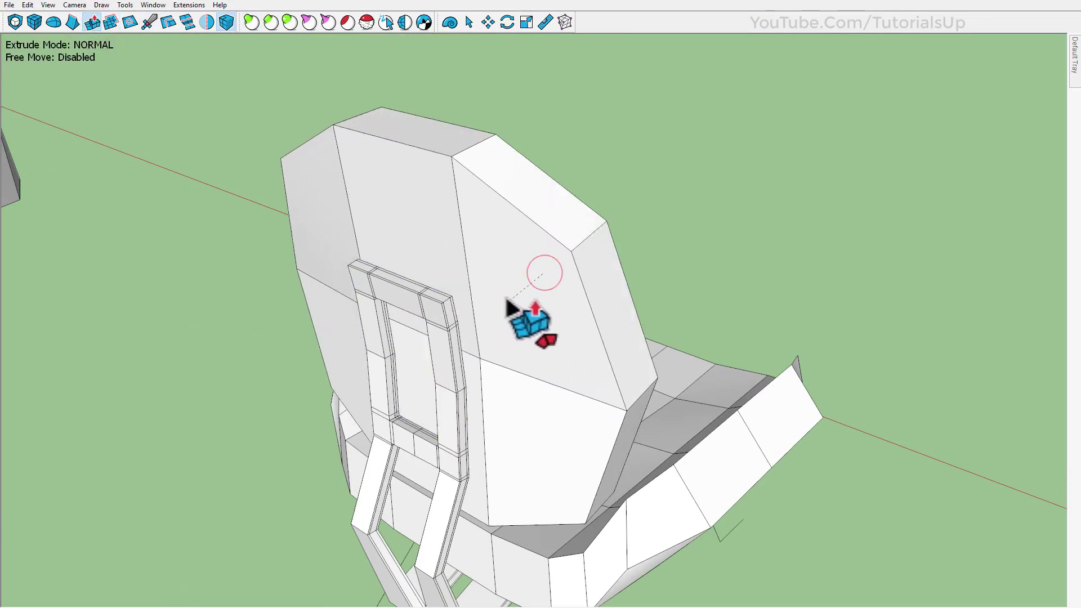
click(496, 303)
Inset the backrest's rear faces as a group, making a wide border and a thin second border inside it.
middle_drag(538, 310, 551, 298)
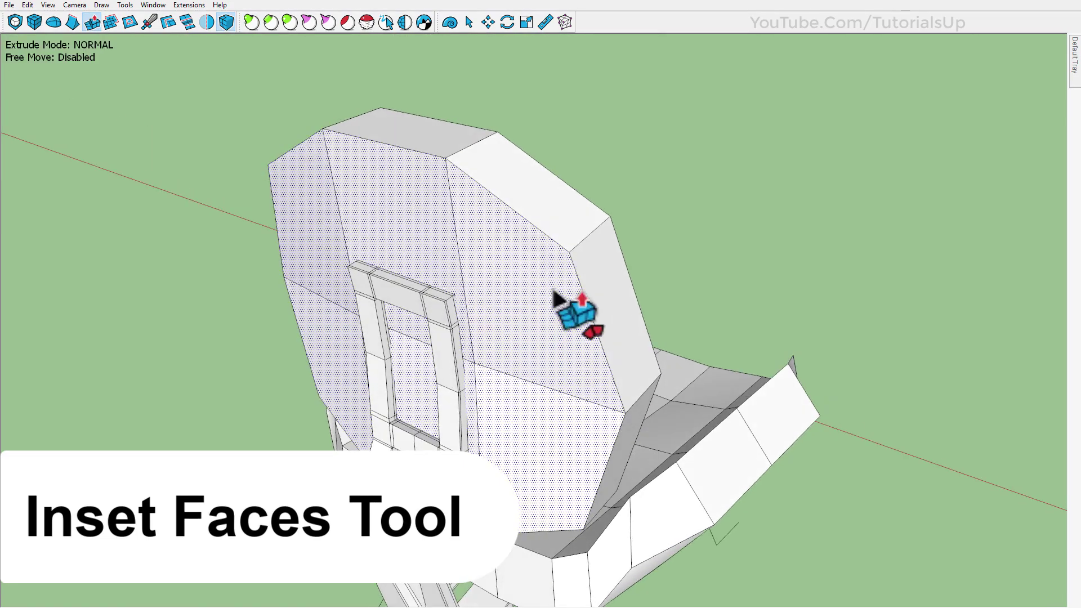
scroll(394, 183, up, 1)
click(530, 204)
middle_drag(531, 205, 576, 167)
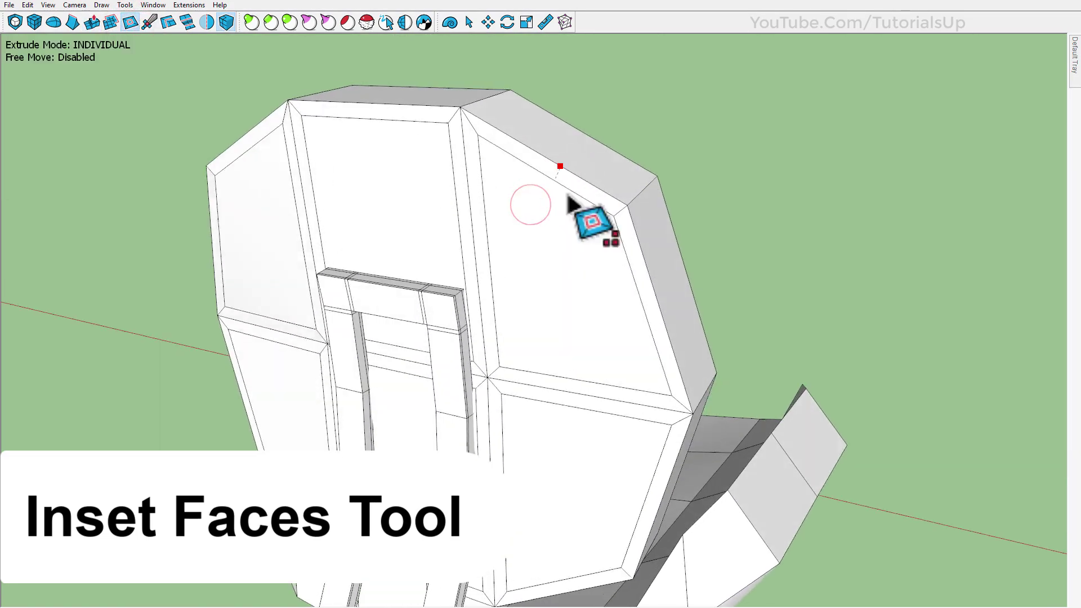
key(alt)
scroll(557, 228, up, 2)
click(542, 208)
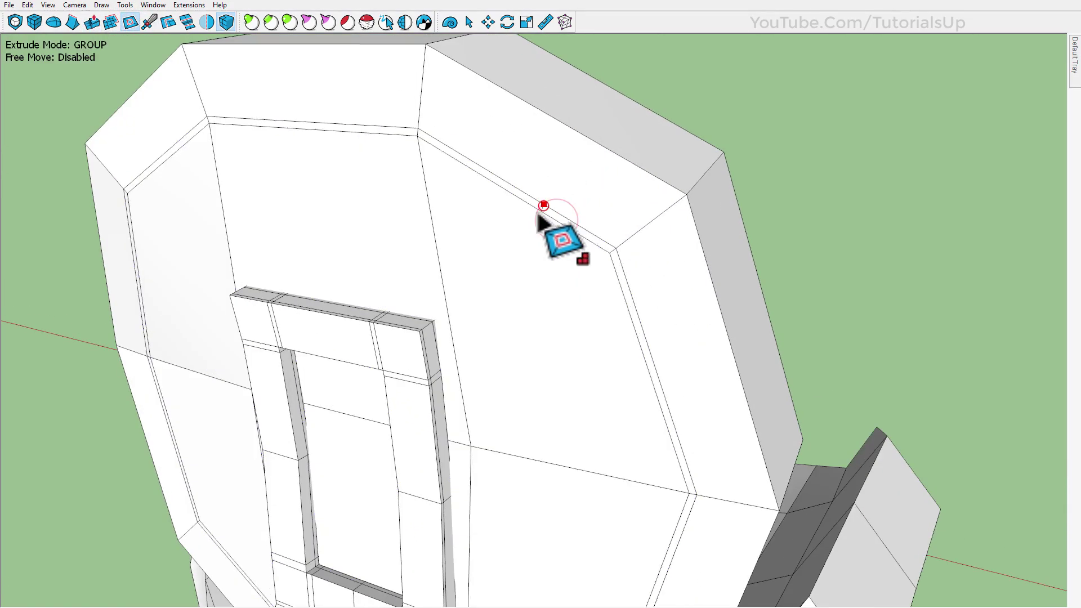
scroll(410, 145, up, 3)
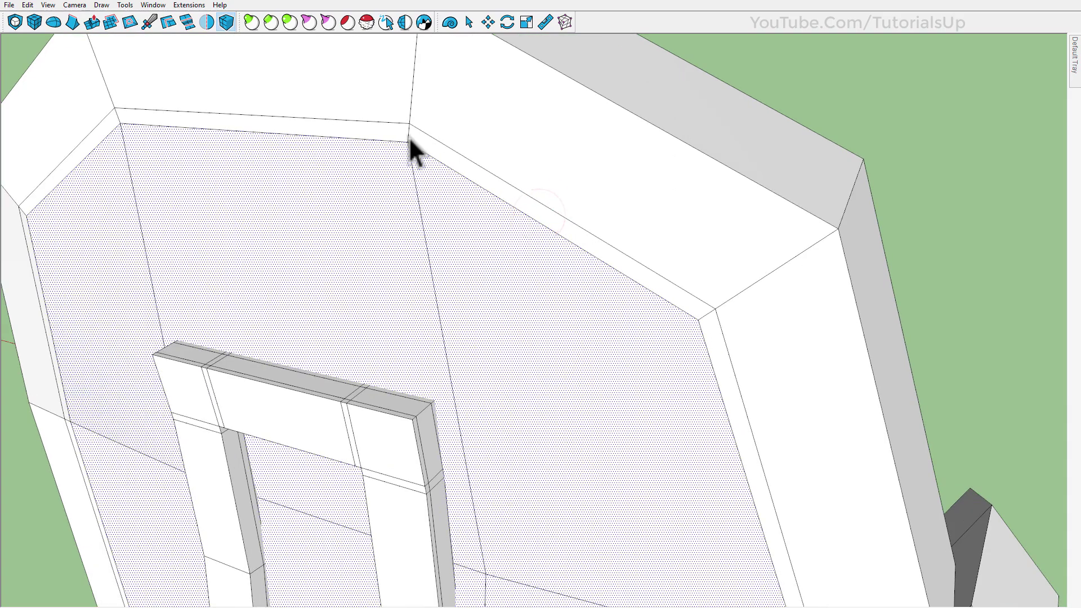
Select the thin border around the backrest's rear inset as a quad ring and extrude it.
click(469, 22)
click(409, 130)
scroll(410, 130, down, 3)
scroll(730, 326, up, 1)
shift+click(731, 319)
scroll(726, 318, down, 2)
scroll(478, 166, up, 2)
right_click(430, 184)
click(515, 200)
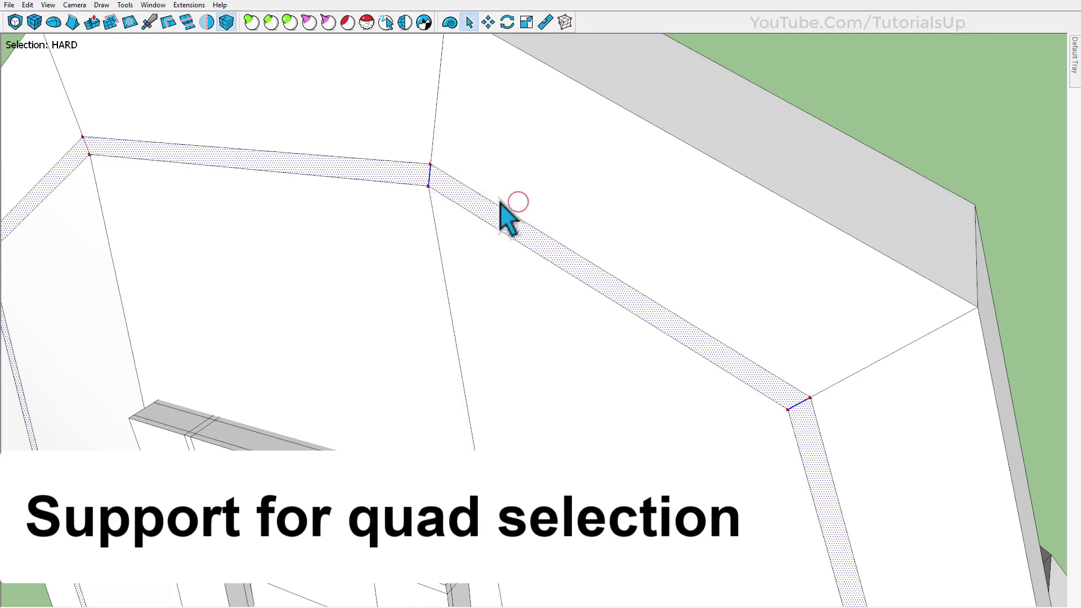
click(93, 23)
scroll(318, 147, up, 3)
middle_drag(464, 188, 594, 194)
click(400, 205)
click(432, 208)
scroll(529, 172, down, 5)
key(space)
Make the whole backrest a group and subdivide it with 2 iterations.
middle_drag(471, 168, 511, 173)
triple_click(520, 208)
right_click(510, 173)
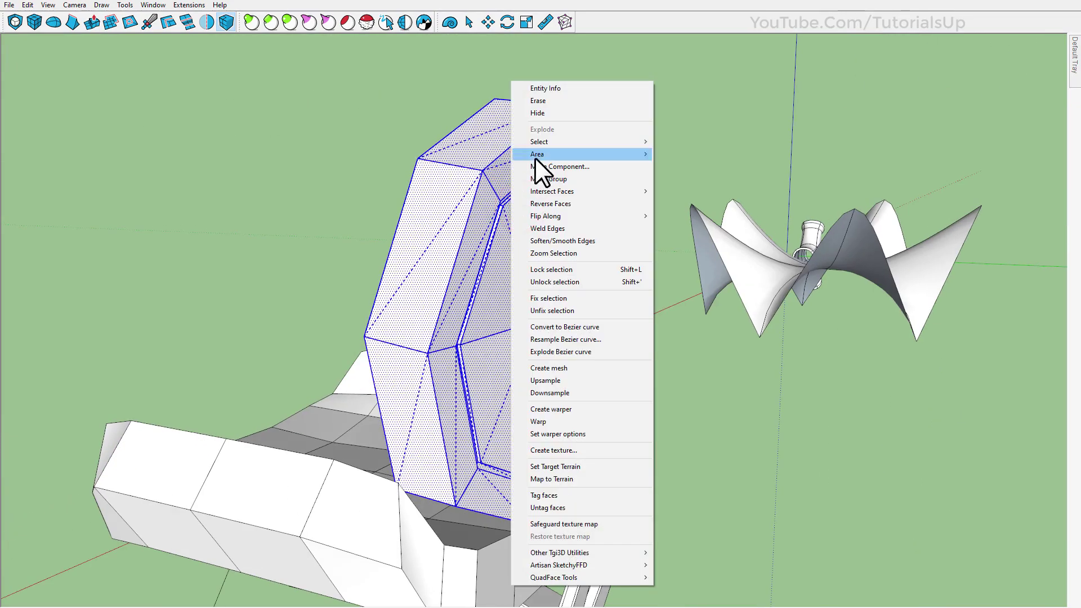
click(555, 179)
click(14, 22)
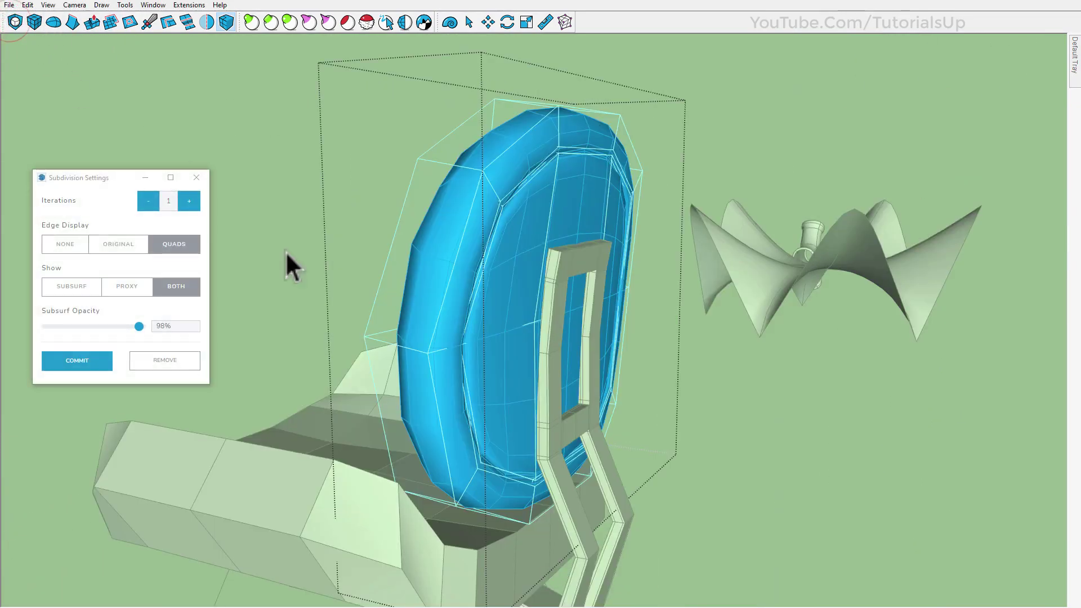
click(189, 200)
Show only the backrest's subdivided surface with quad edges at 1 iteration and commit it.
click(83, 281)
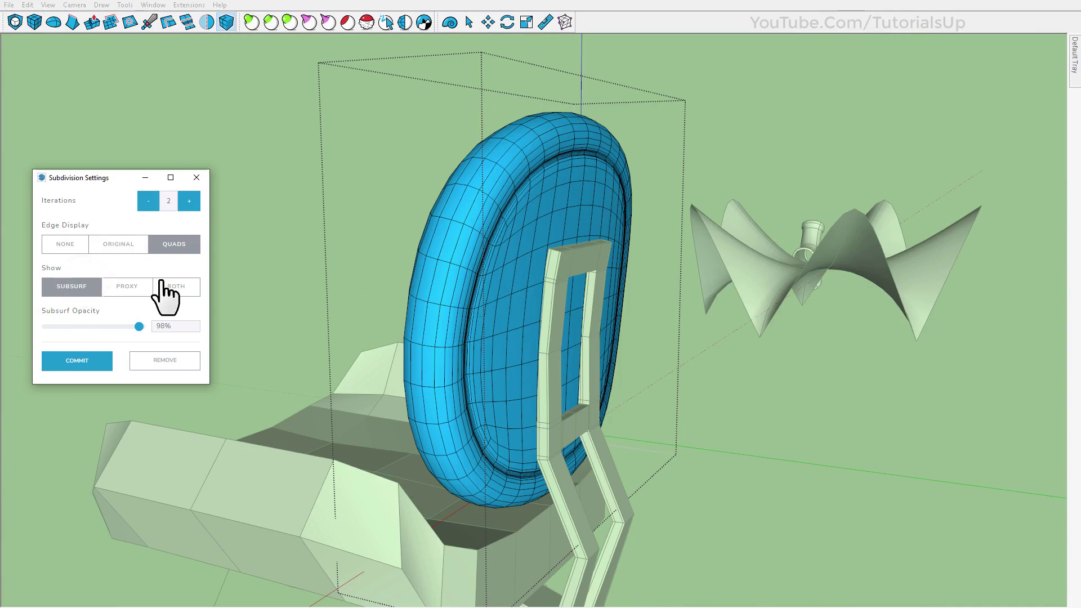
middle_drag(454, 282, 357, 367)
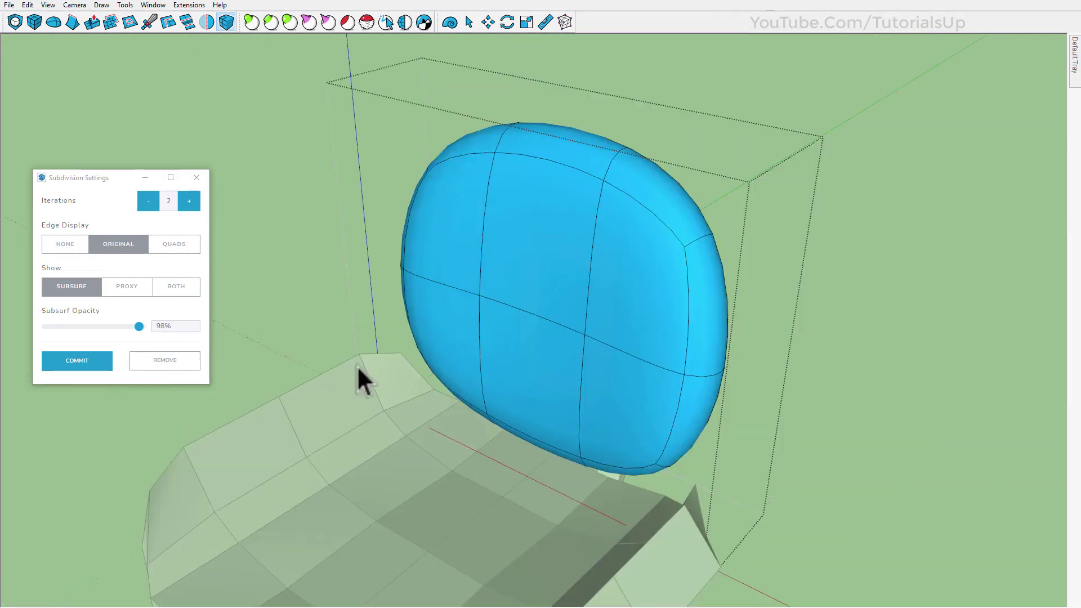
scroll(603, 274, up, 1)
click(148, 201)
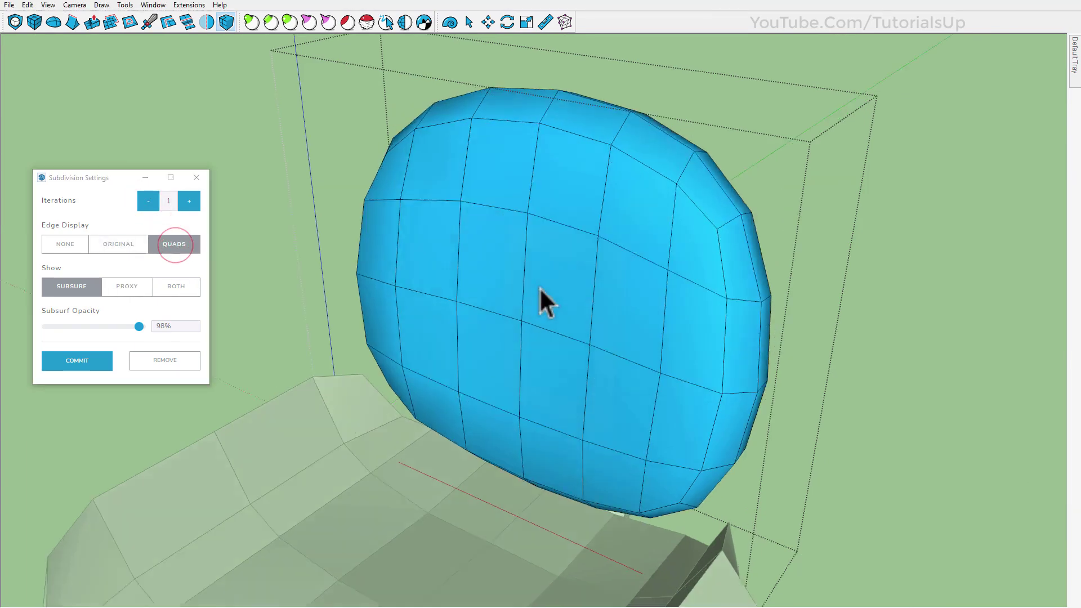
click(93, 359)
Select two rows of four faces on the backrest's front and inset them individually.
click(620, 310)
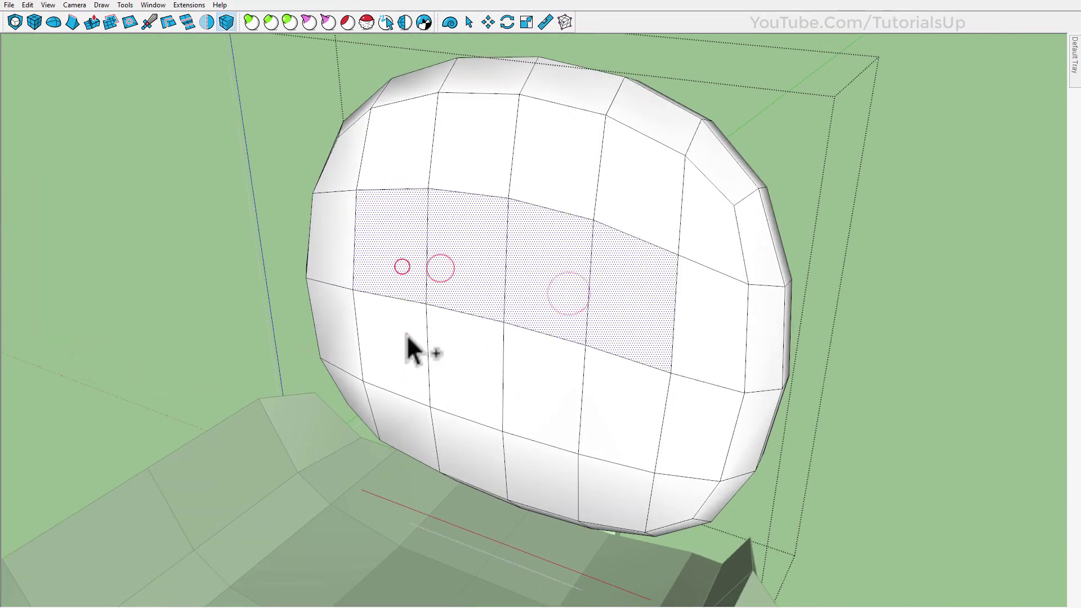
ctrl+click(575, 384)
ctrl+click(632, 406)
middle_drag(616, 382, 590, 359)
click(131, 22)
scroll(549, 241, up, 2)
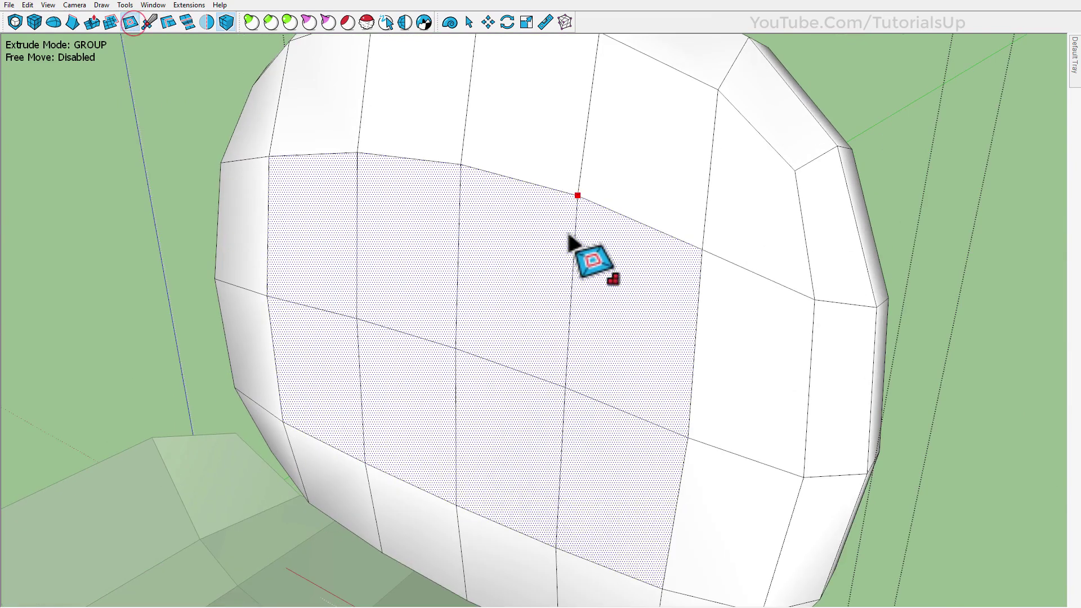
click(550, 188)
key(alt)
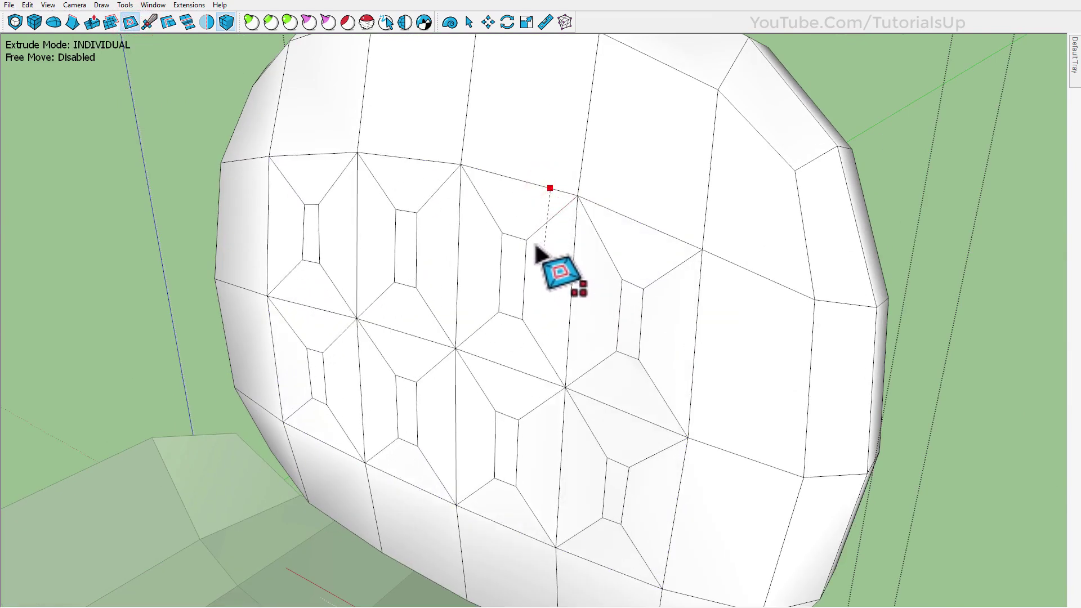
Move the small inset faces on the backrest's front inward to form tufted dimples.
click(52, 23)
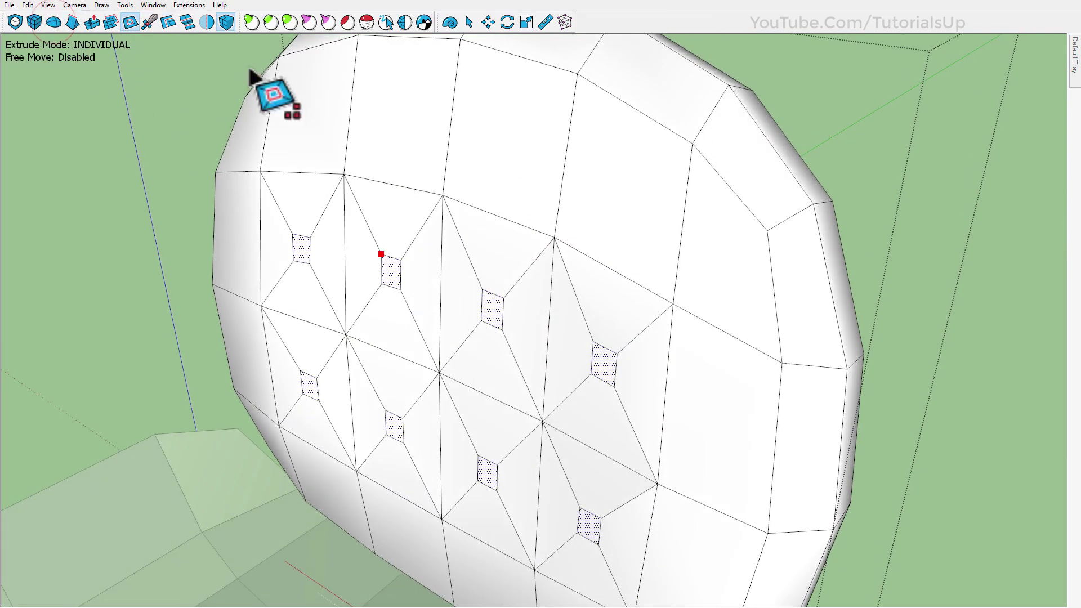
scroll(482, 306, up, 3)
key(alt)
click(510, 313)
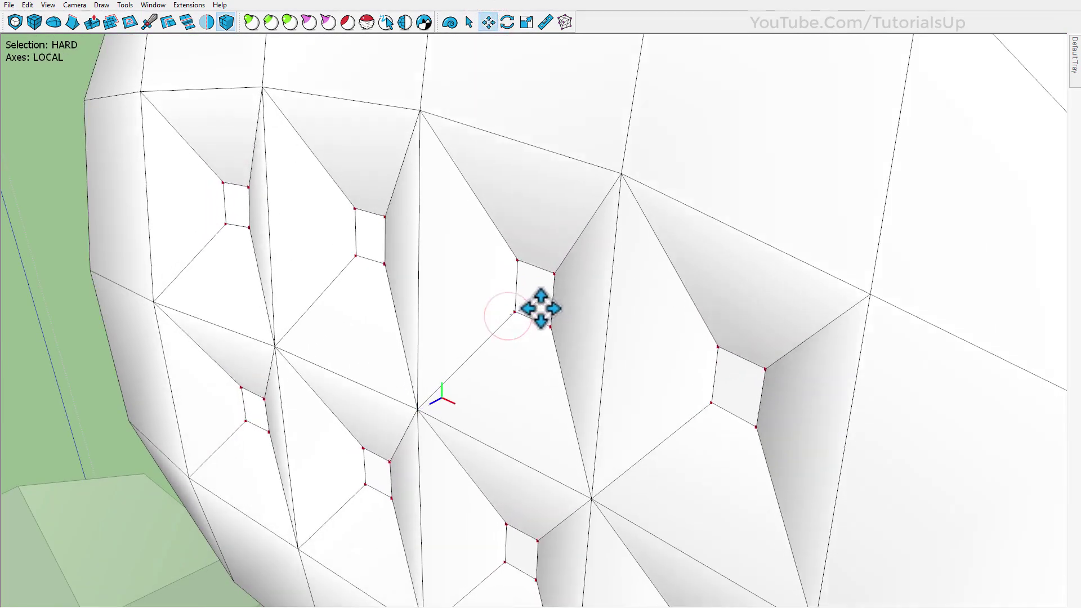
scroll(556, 236, down, 5)
scroll(349, 208, up, 4)
Convert the dimple vertices to a face selection on the backrest and inset those small faces individually.
click(470, 22)
scroll(509, 270, up, 2)
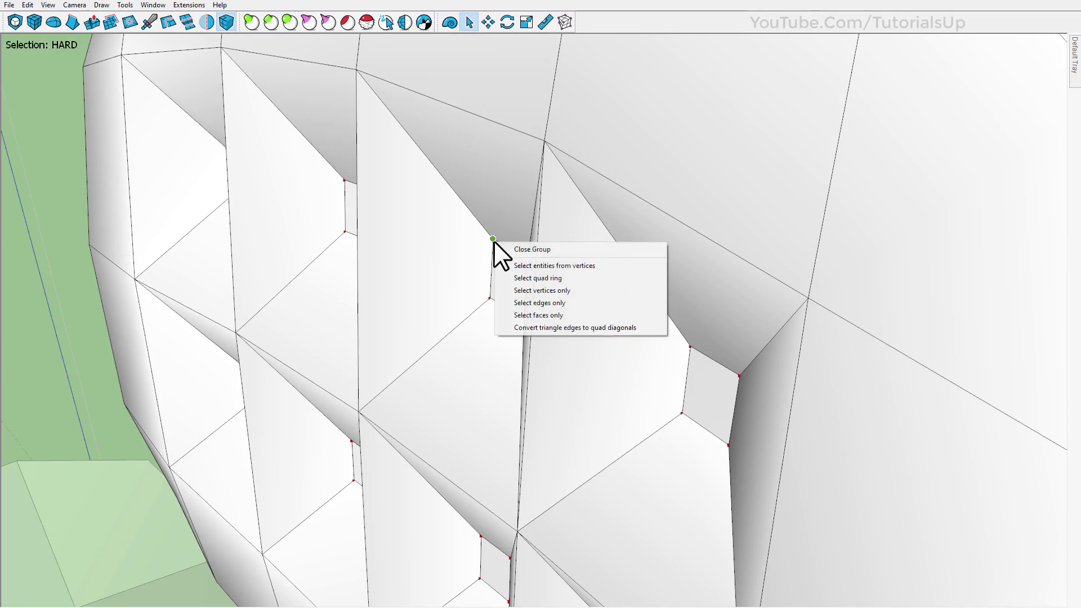
click(549, 265)
scroll(586, 236, down, 1)
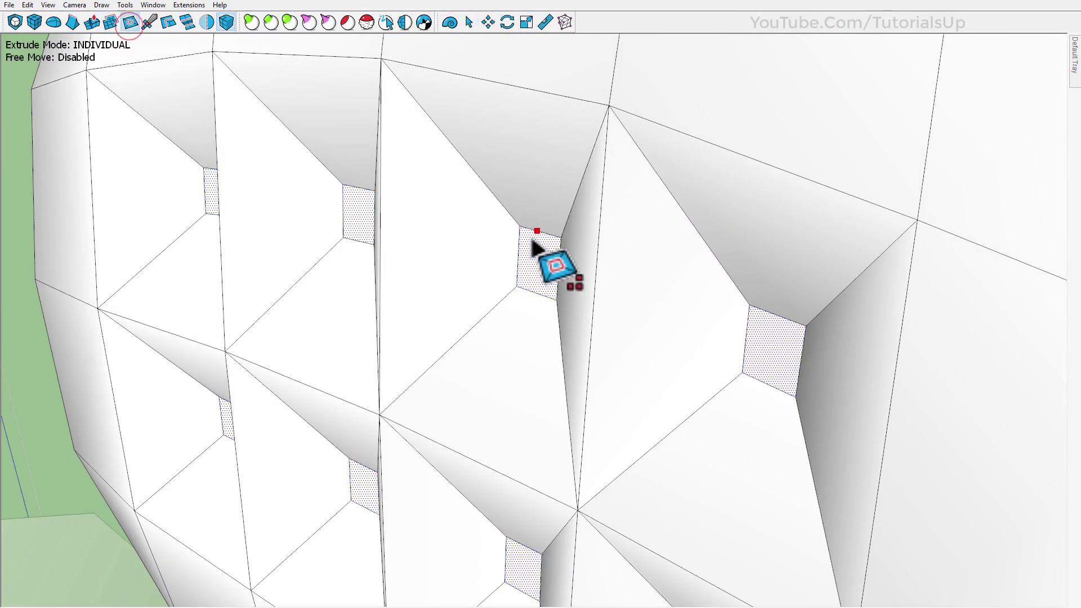
scroll(475, 195, down, 5)
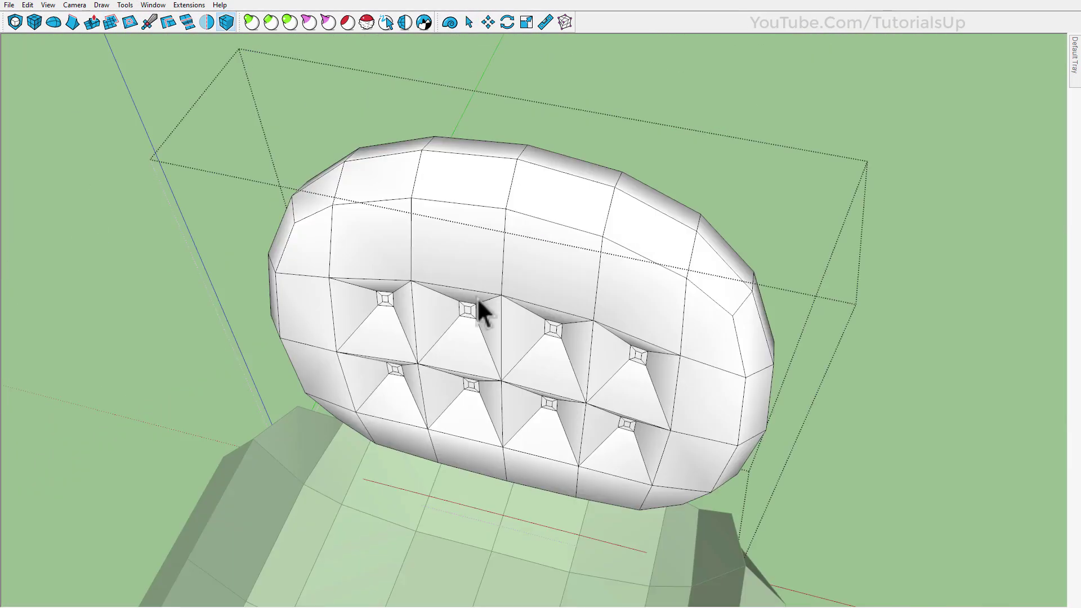
middle_drag(468, 304, 457, 285)
scroll(538, 445, up, 4)
scroll(539, 435, down, 2)
middle_drag(539, 435, 543, 337)
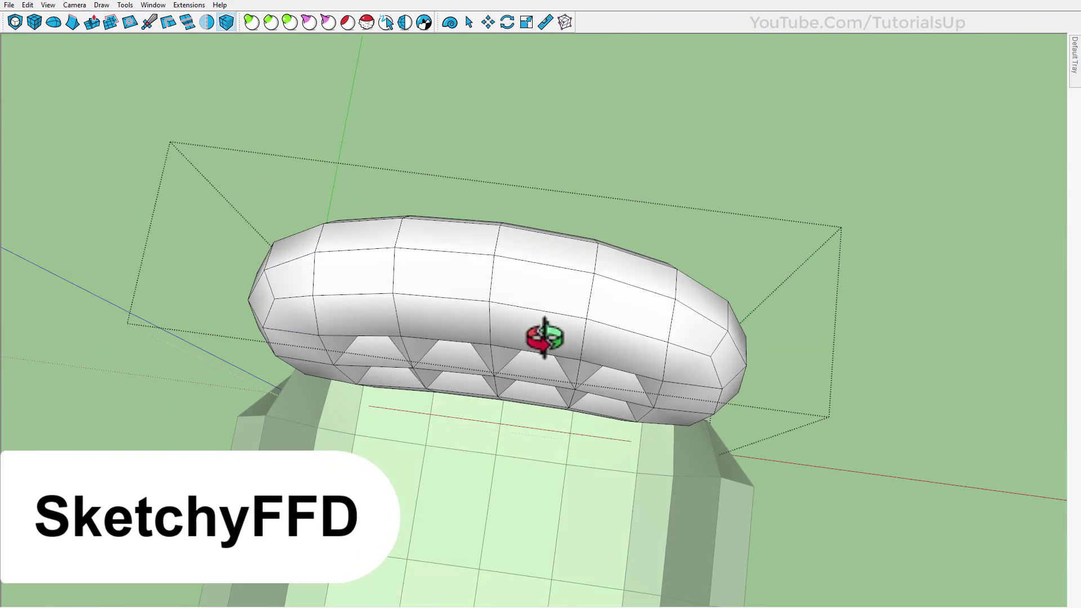
Add a SketchyFFD control cage to the backrest and move its selected control points to bend the backrest.
click(564, 23)
scroll(507, 270, down, 2)
mouse_move(506, 271)
middle_down()
mouse_move(521, 149)
mouse_move(490, 186)
middle_up()
scroll(490, 186, down, 3)
drag(272, 113, 409, 355)
middle_drag(409, 356, 450, 282)
middle_drag(763, 309, 648, 225)
click(487, 23)
middle_drag(489, 56, 353, 129)
drag(353, 130, 321, 145)
middle_drag(322, 145, 603, 270)
key(space)
key(Escape)
scroll(601, 258, up, 3)
Select the curved backrest group and subdivide it with 2 iterations and original edge display.
click(567, 254)
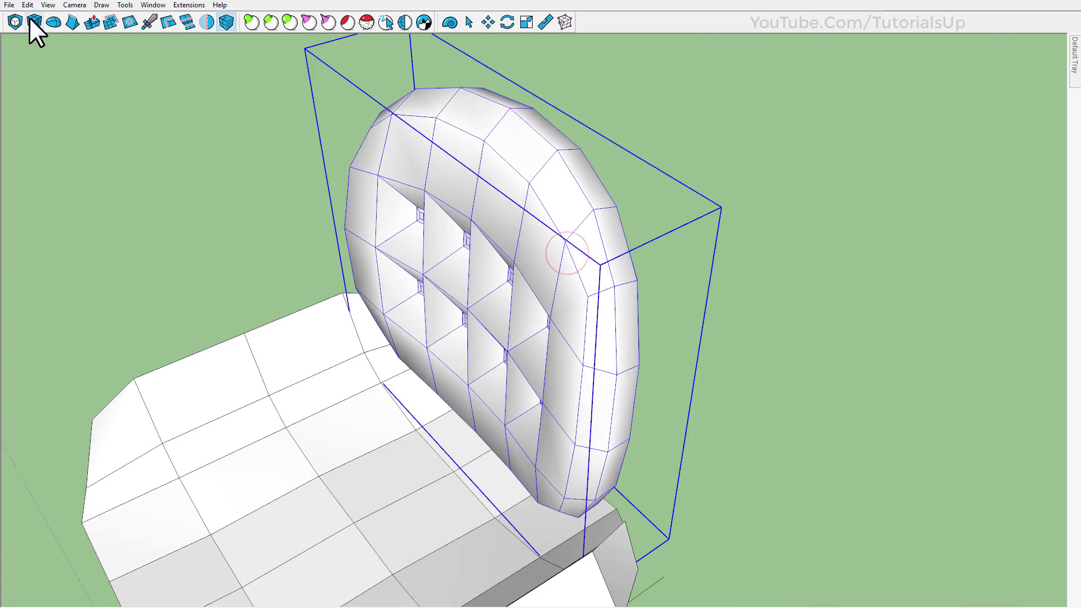
click(15, 22)
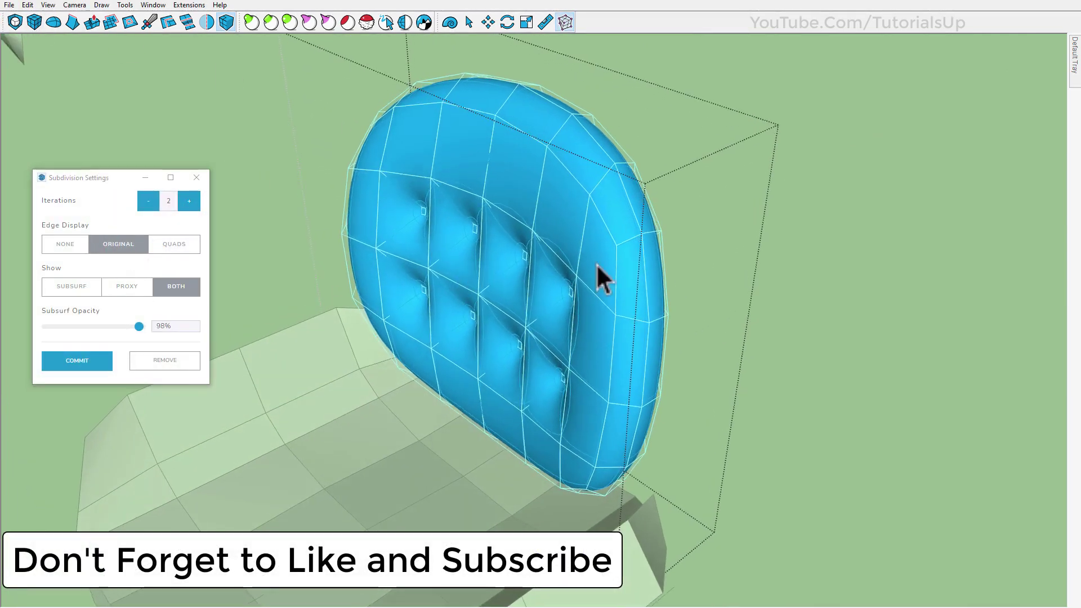
click(772, 260)
Open the leg frame group, select all its edges and extrude them together with free movement into flat strips.
middle_drag(482, 333, 543, 361)
click(539, 298)
click(761, 348)
scroll(505, 518, up, 5)
double_click(504, 380)
key(ctrl+a)
key(h)
key(ctrl)
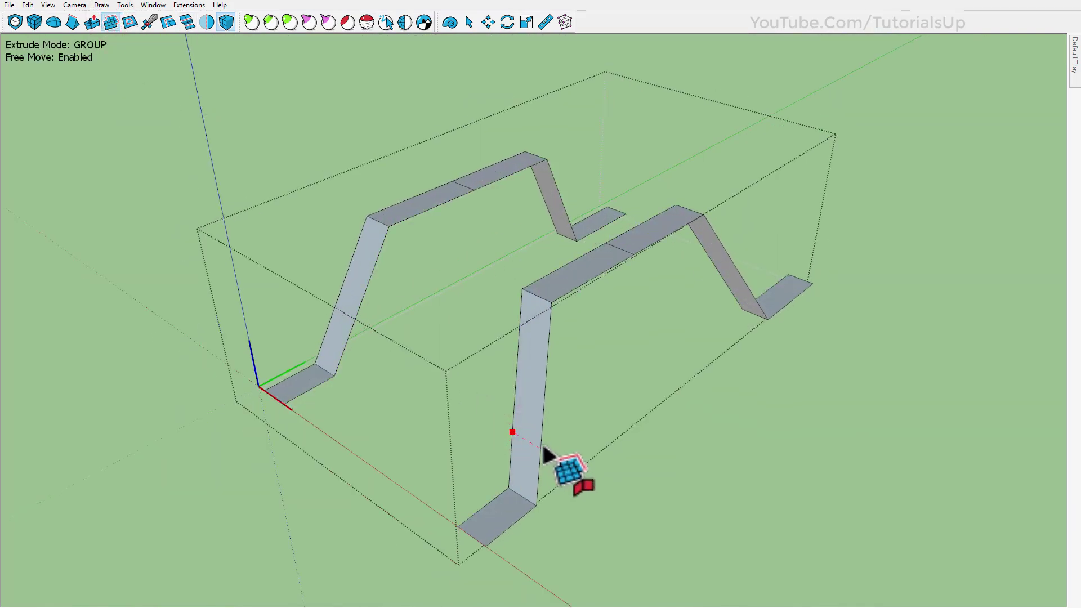
click(526, 427)
middle_drag(526, 426, 751, 188)
scroll(738, 200, up, 2)
Select part of the leg strips' upper section beneath the seat and move it slightly.
click(737, 194)
click(565, 247)
click(490, 25)
mouse_move(539, 262)
mouse_down()
mouse_move(538, 272)
mouse_move(538, 256)
mouse_up()
key(space)
scroll(532, 222, down, 4)
middle_drag(529, 231, 498, 293)
Select all the connected leg strips and thicken them into solid bars.
triple_click(471, 290)
scroll(472, 289, up, 3)
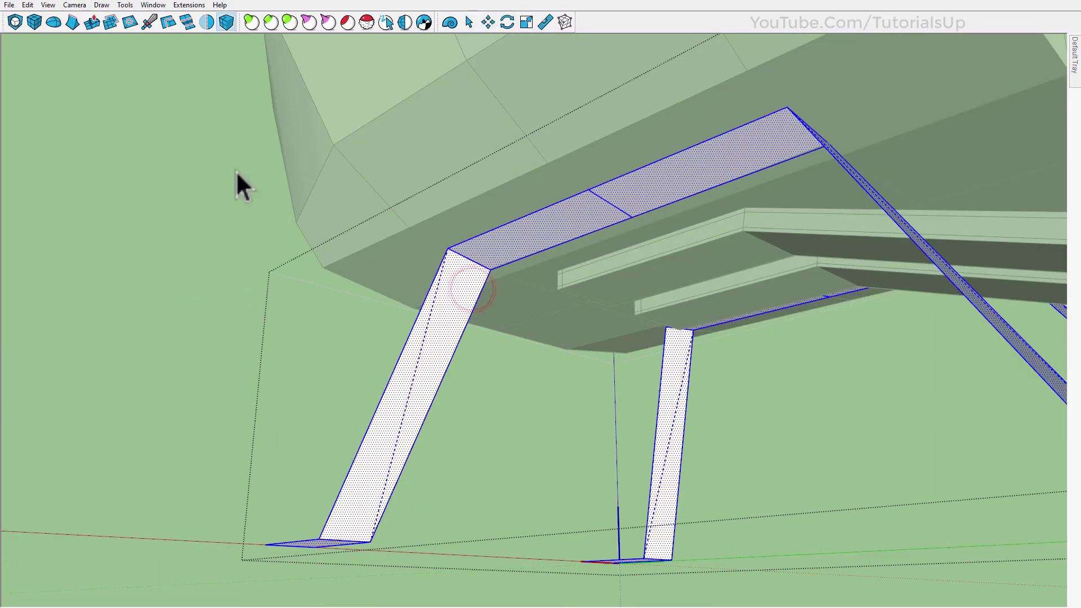
click(93, 23)
click(426, 346)
click(438, 354)
key(space)
scroll(440, 354, down, 3)
middle_drag(445, 352, 722, 406)
middle_drag(615, 411, 602, 451)
key(Escape)
Subdivide the chair legs with 2 iterations.
click(561, 457)
scroll(706, 475, up, 3)
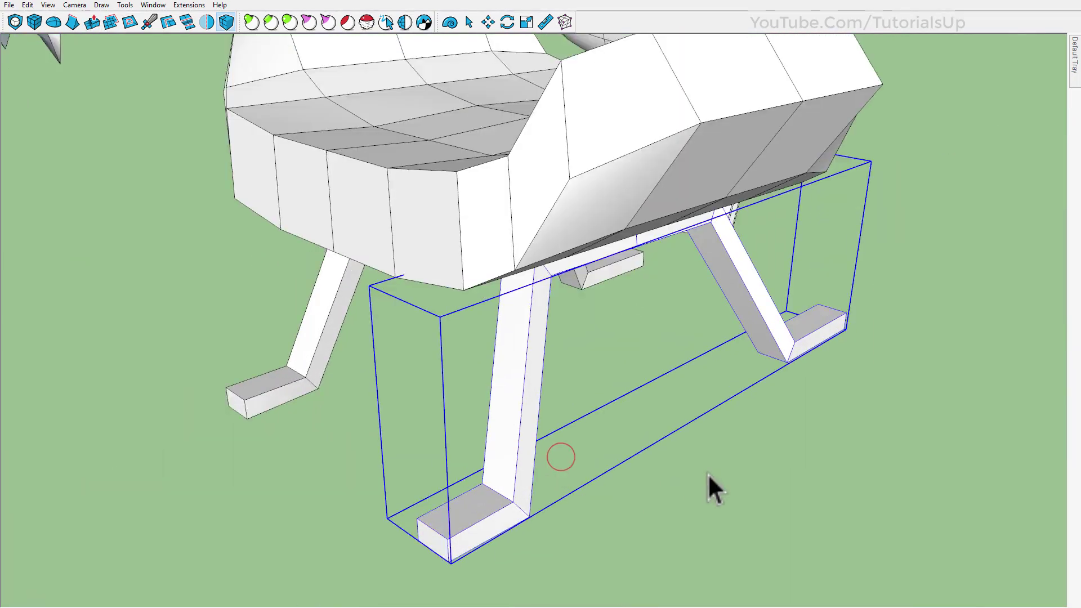
click(20, 25)
click(189, 200)
scroll(509, 481, up, 5)
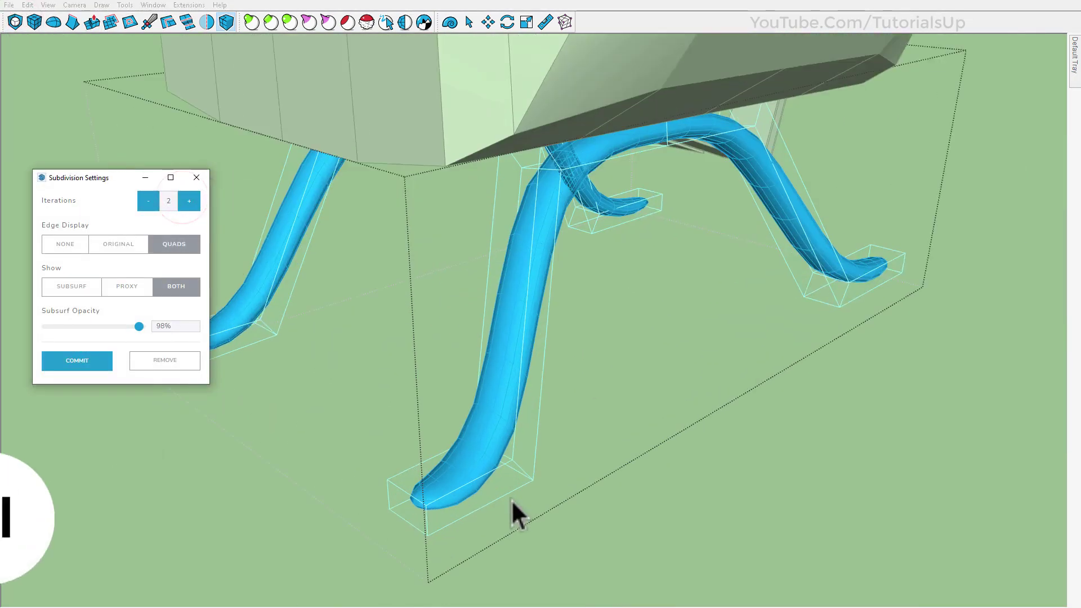
Insert edge loops near the end and bend of the front feet and along the leg to sharpen their shape.
click(168, 23)
scroll(372, 483, up, 5)
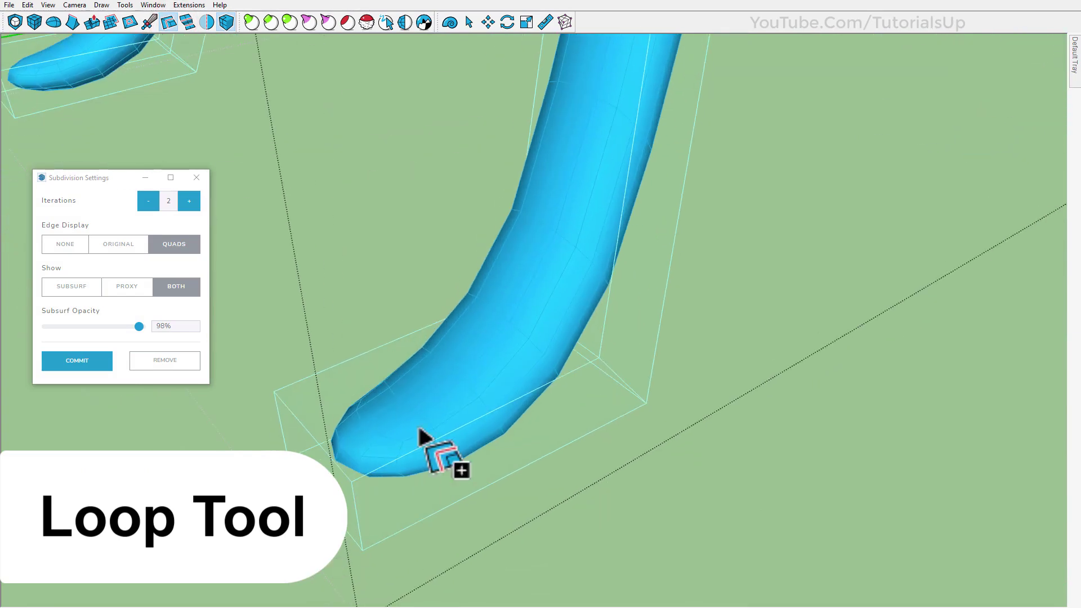
middle_drag(374, 470, 461, 515)
click(462, 503)
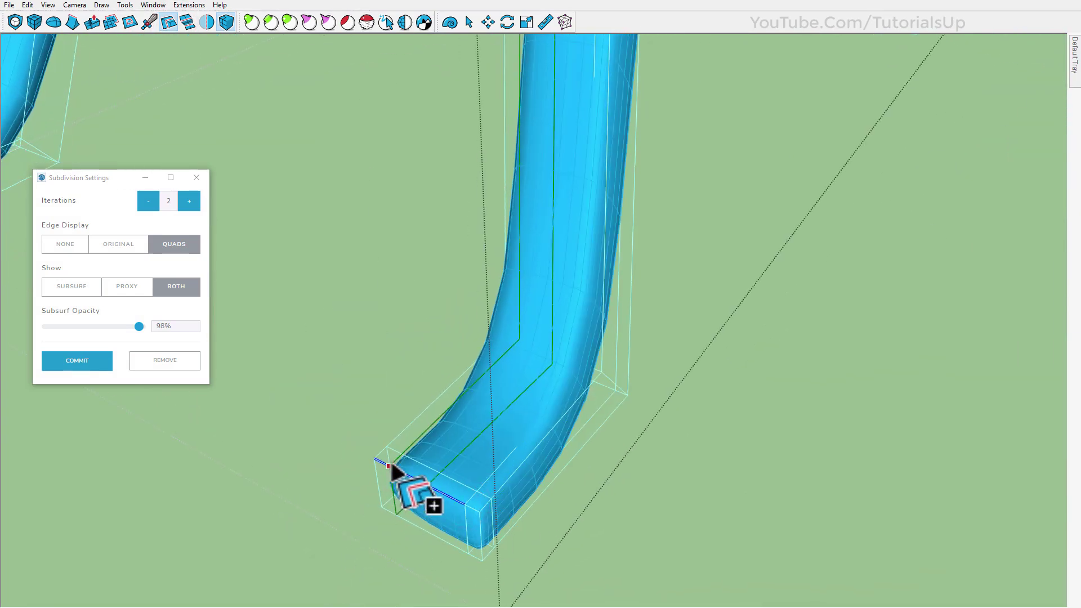
middle_drag(390, 465, 566, 483)
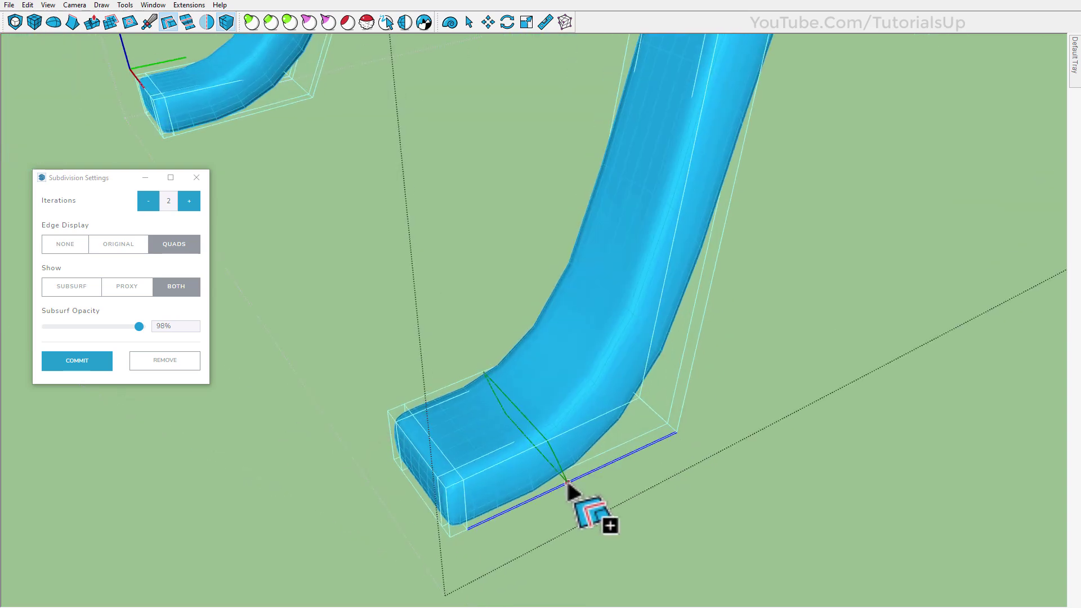
click(573, 482)
scroll(558, 484, down, 3)
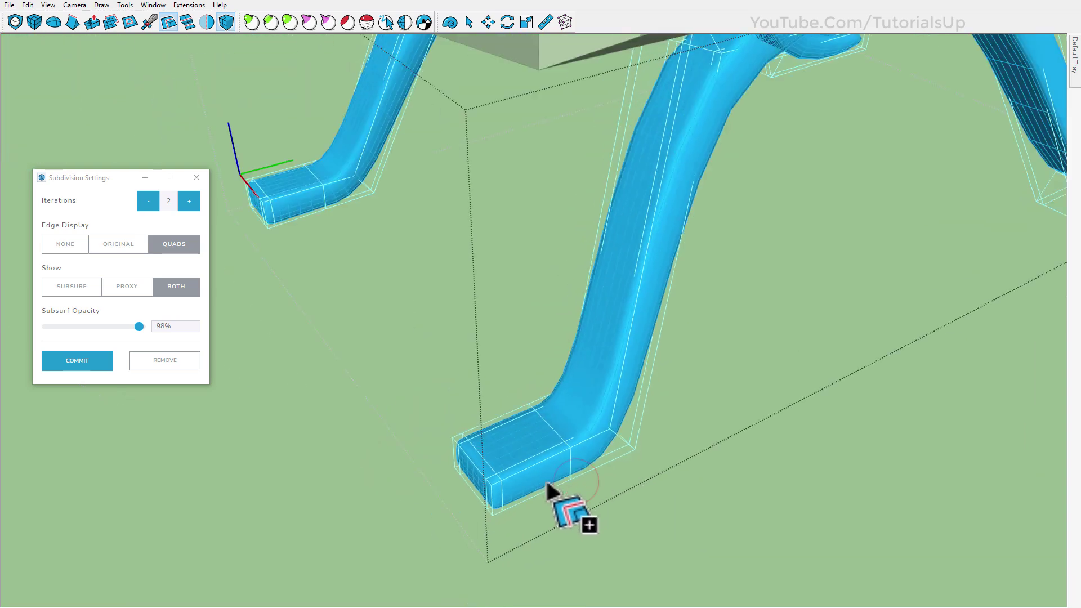
click(654, 364)
Insert an edge loop at the tip and another midway along the rear feet.
scroll(655, 365, down, 4)
middle_drag(788, 326, 569, 332)
scroll(892, 445, up, 5)
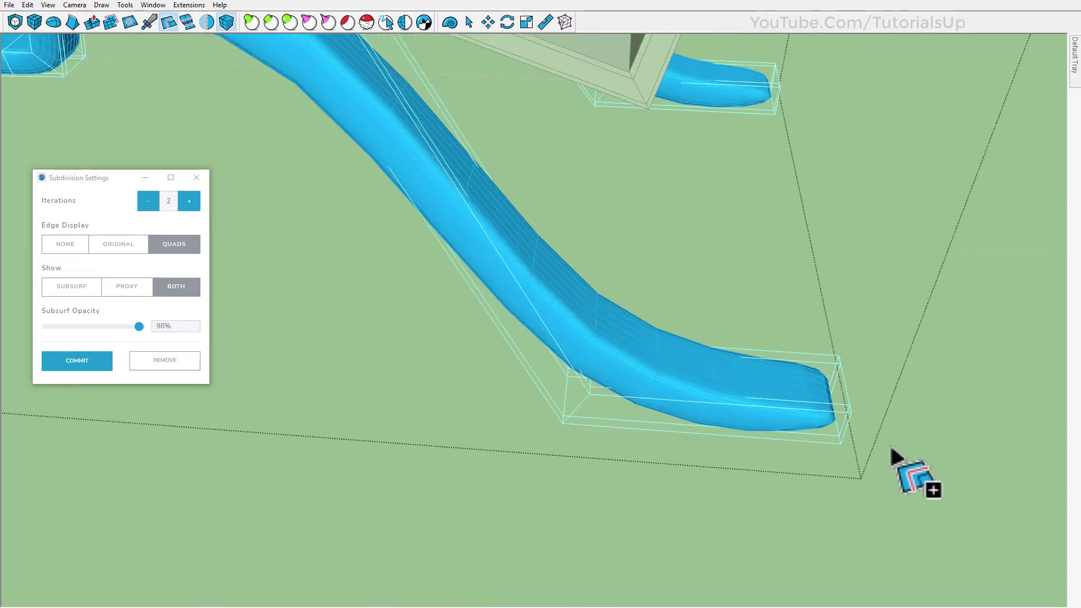
click(818, 444)
scroll(816, 443, down, 3)
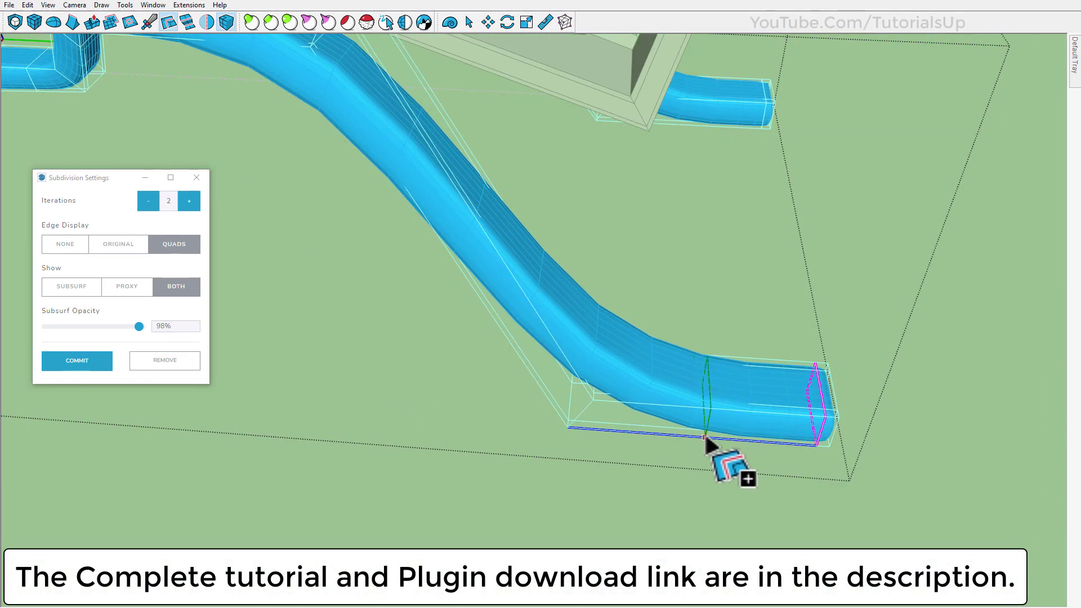
click(689, 438)
scroll(690, 438, down, 4)
Select the leg frame's corner edges beneath the seat and crease them to 1.0.
middle_drag(690, 438, 603, 188)
scroll(603, 188, up, 2)
key(space)
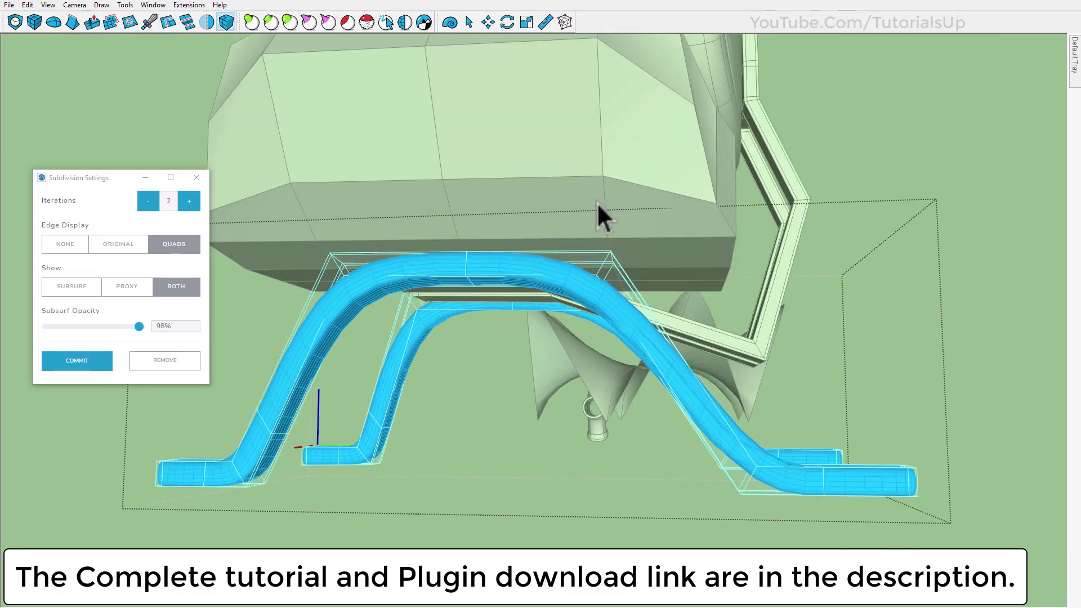
middle_drag(441, 228, 282, 204)
scroll(254, 148, up, 3)
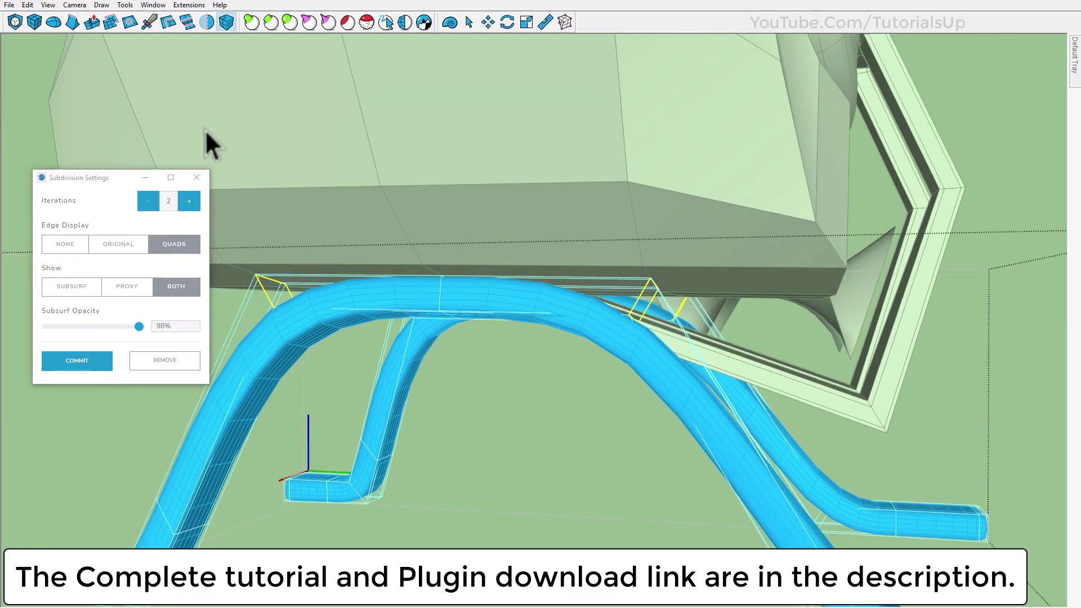
click(72, 21)
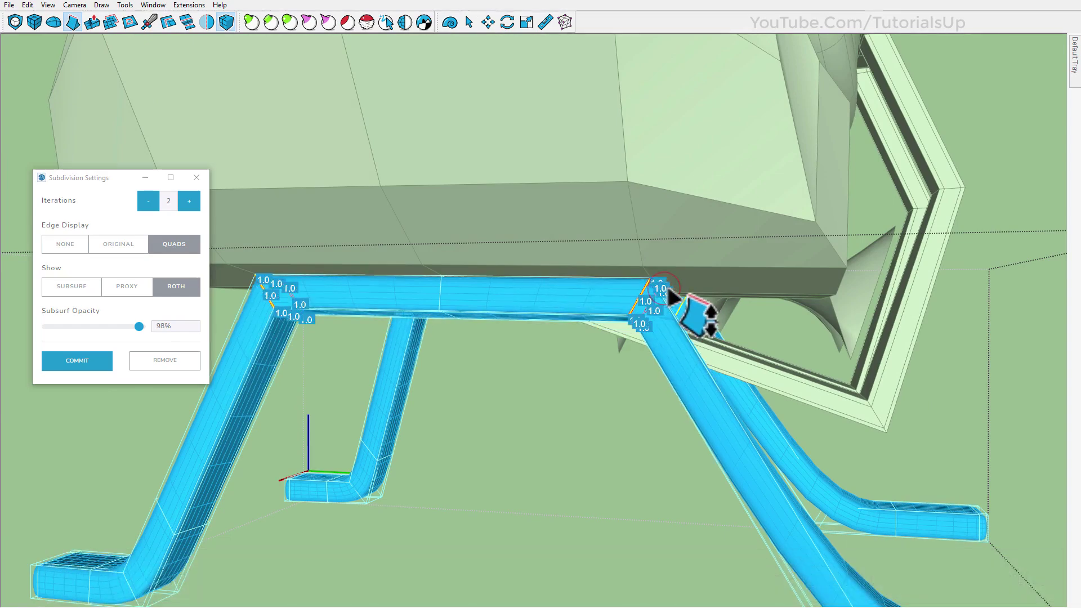
scroll(643, 243, down, 3)
key(space)
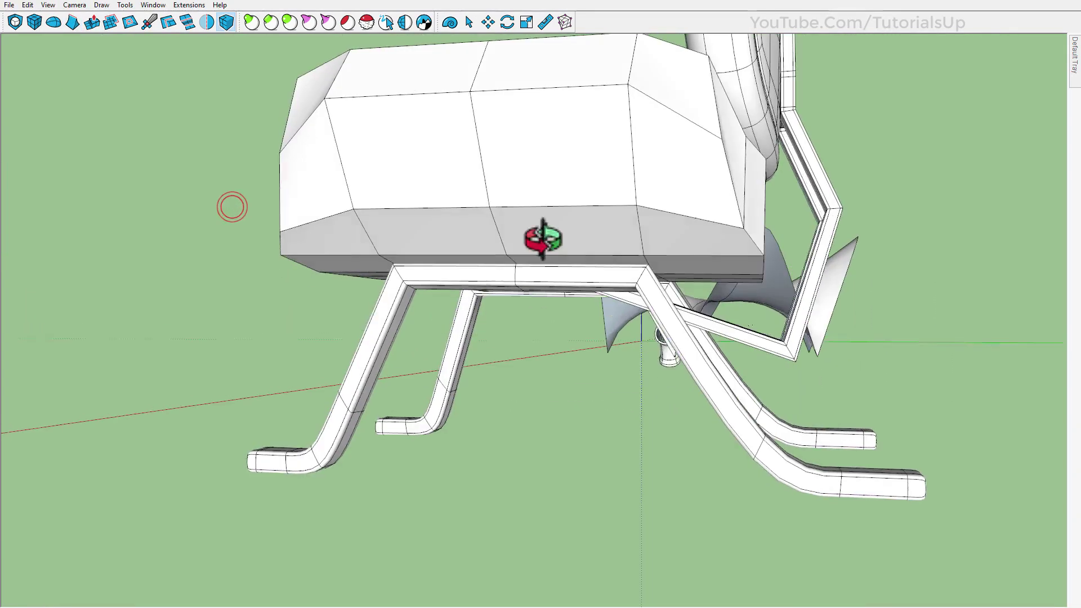
Insert an edge loop in the seat mesh and subdivide it with 2 iterations and original edge display.
middle_drag(232, 205, 552, 265)
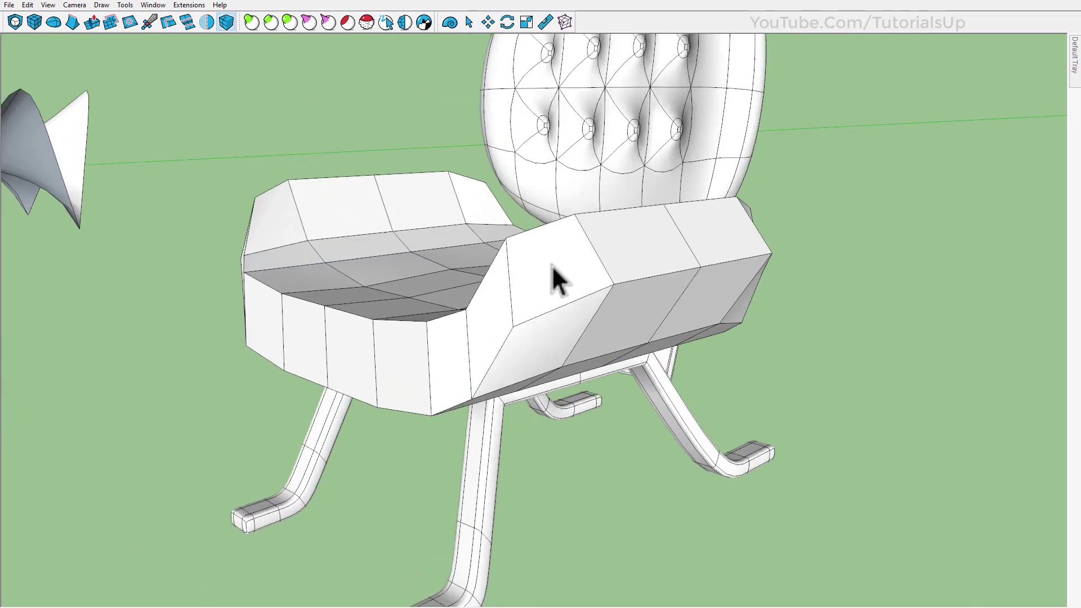
scroll(552, 265, up, 3)
click(551, 265)
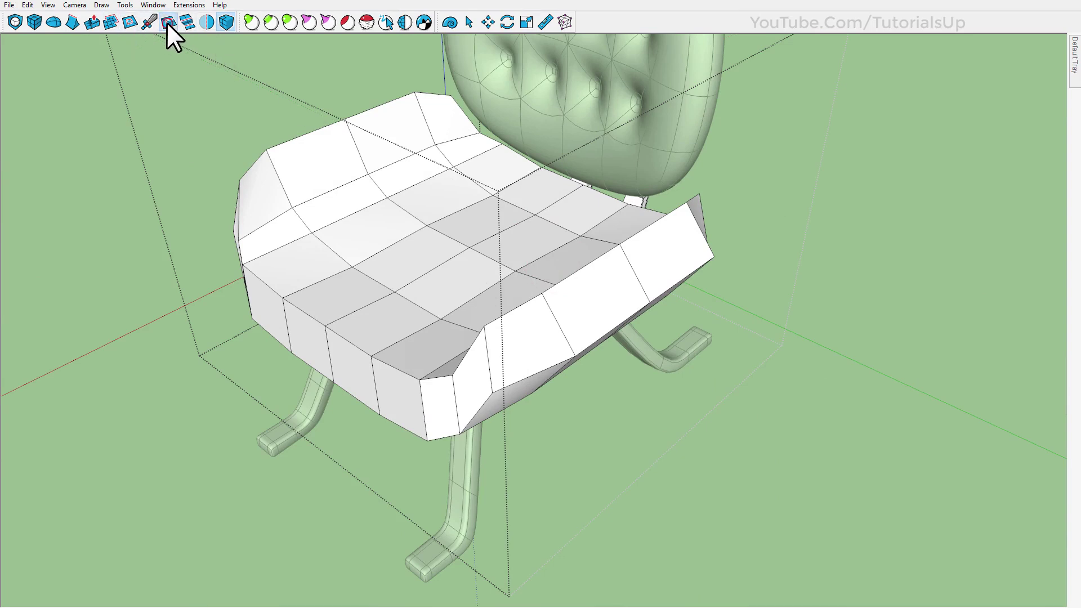
click(571, 348)
key(space)
click(793, 347)
click(574, 296)
click(827, 379)
click(17, 22)
click(190, 201)
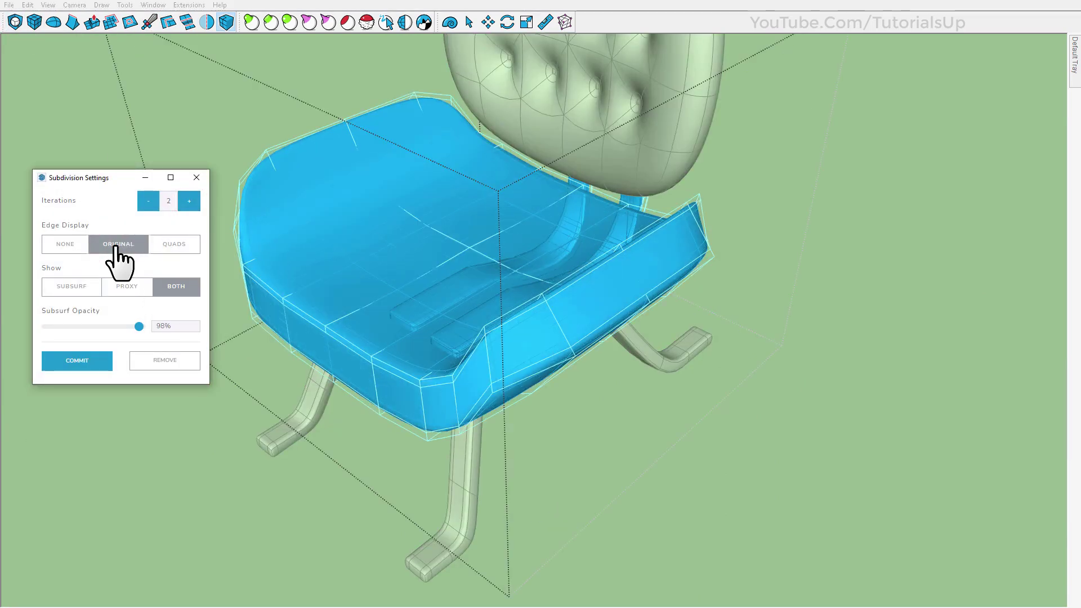
click(89, 143)
scroll(472, 316, down, 1)
shift+middle_drag(464, 242, 472, 316)
key(alt+h)
middle_drag(532, 414, 492, 284)
scroll(541, 363, down, 3)
key(alt+h)
scroll(351, 289, down, 5)
scroll(566, 331, up, 2)
shift+middle_drag(822, 385, 635, 193)
mouse_move(555, 253)
middle_down()
mouse_move(578, 196)
mouse_move(558, 225)
mouse_move(606, 208)
middle_up()
key(alt+h)
scroll(568, 208, up, 4)
click(535, 268)
key(ctrl+z)
Try the Knife tool across the open tube in the front view.
scroll(535, 220, down, 4)
key(F3)
key(space)
scroll(607, 192, up, 2)
click(149, 23)
key(alt)
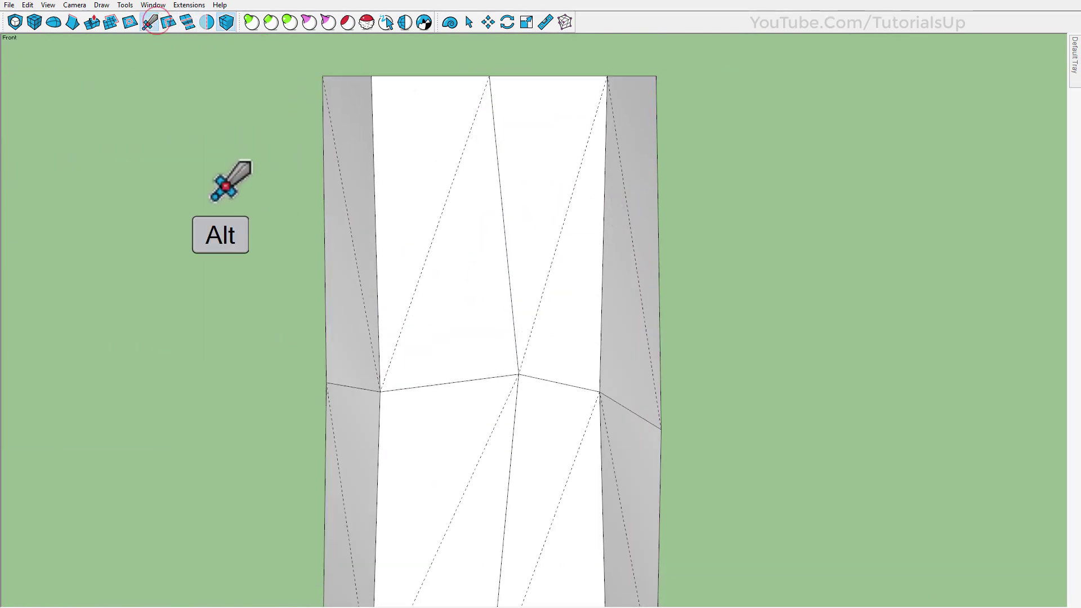
Insert an edge loop around the open tube's upper section and adjust its position with the Loop tool.
scroll(541, 195, up, 3)
mouse_move(542, 195)
middle_down()
mouse_move(458, 287)
mouse_move(456, 258)
middle_up()
scroll(455, 236, up, 1)
key(e)
click(457, 206)
scroll(473, 202, down, 4)
key(ctrl+z)
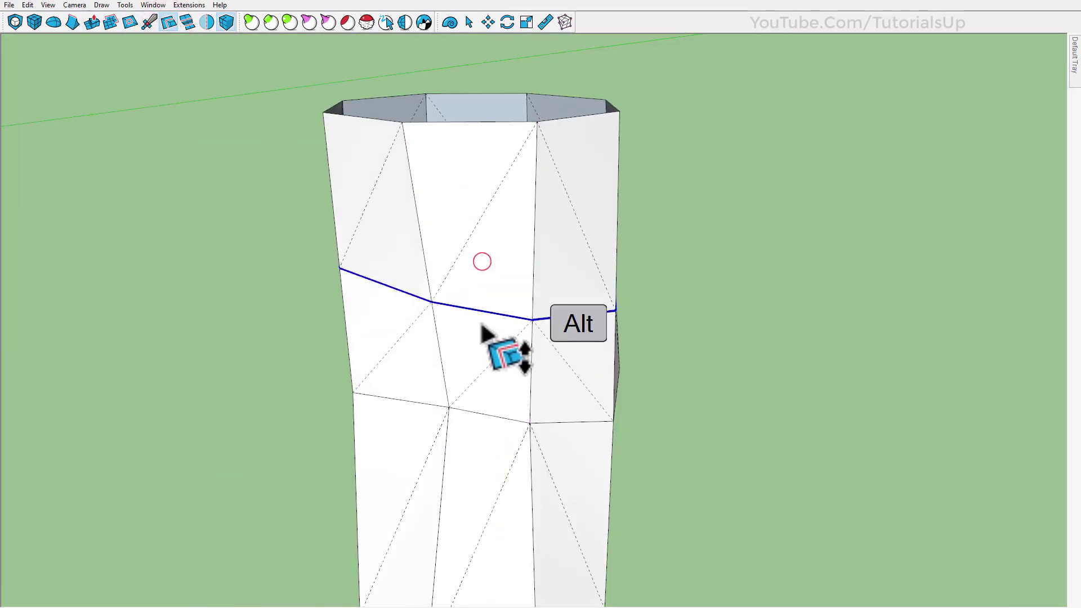
key(Delete)
Select the open edge loops at the top of the red hat and in the pompom.
middle_drag(474, 262, 388, 324)
scroll(388, 304, down, 3)
shift+middle_drag(702, 313, 518, 186)
shift+middle_drag(849, 466, 567, 415)
scroll(467, 436, up, 6)
middle_drag(472, 439, 588, 366)
scroll(587, 303, up, 5)
middle_drag(587, 302, 611, 248)
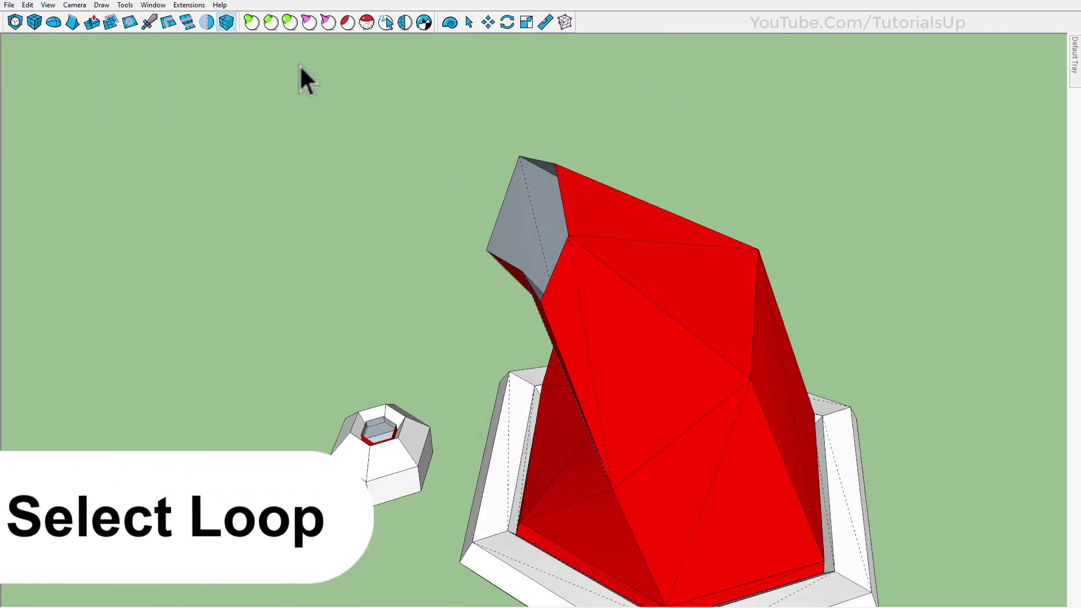
double_click(535, 160)
scroll(395, 477, up, 6)
shift+double_click(311, 396)
scroll(396, 449, down, 6)
scroll(694, 153, up, 3)
scroll(682, 169, down, 2)
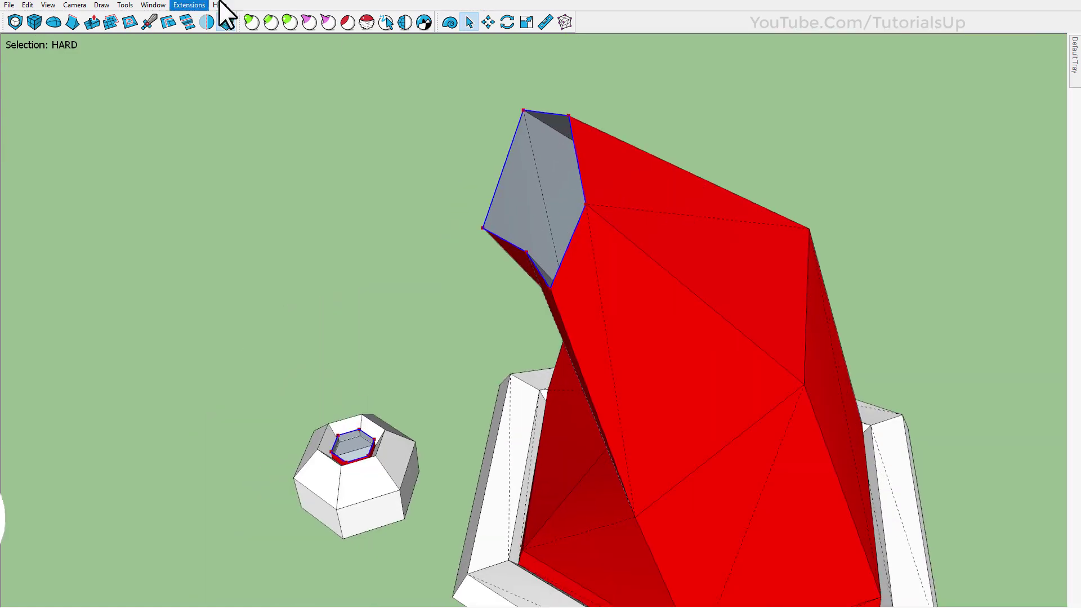
Bridge the two selected loops with a curved, multi-segment tip that joins the red hat to its pompom.
click(188, 24)
middle_drag(415, 181, 569, 231)
key(alt)
key(alt)
key(Up)
key(Up)
key(Down)
key(Up)
key(Return)
scroll(569, 231, down, 3)
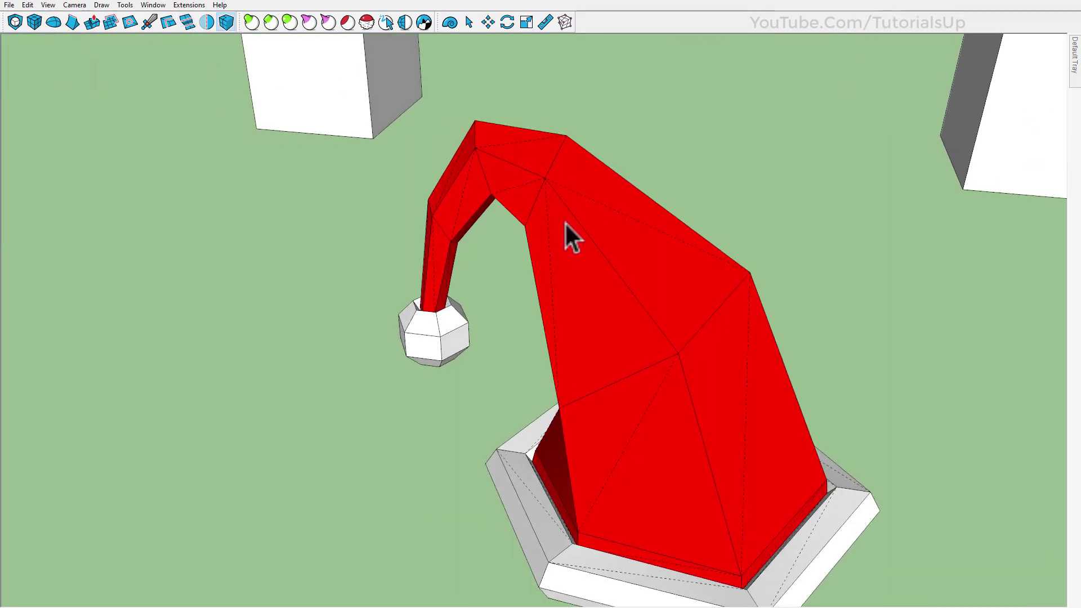
Select the hat's connected geometry and subdivide the mesh twice.
triple_click(611, 264)
click(14, 24)
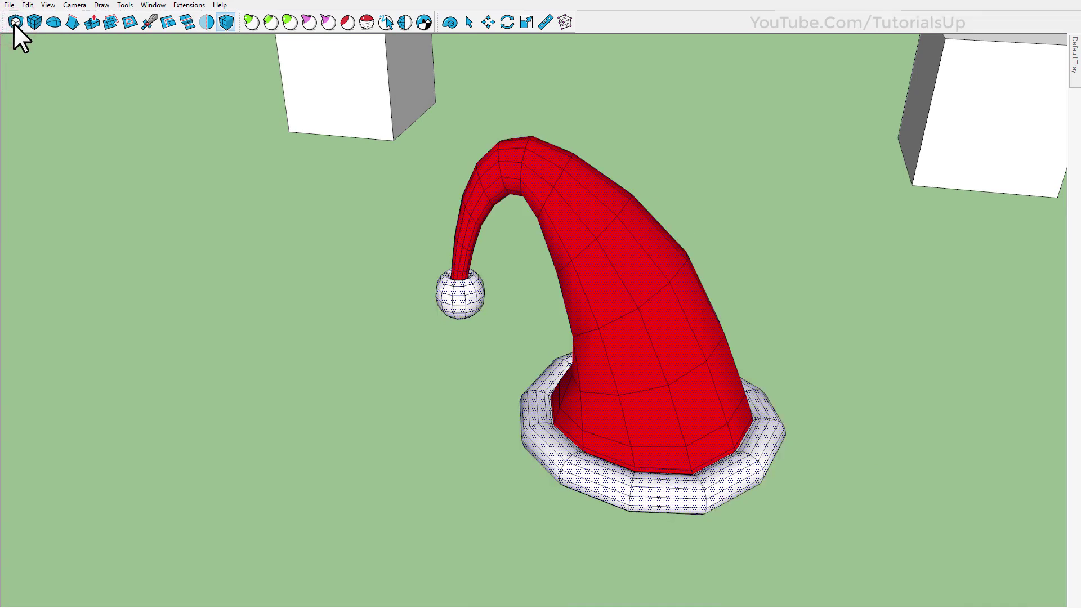
click(14, 23)
scroll(602, 338, up, 2)
middle_drag(641, 326, 603, 359)
Select the entire smoothed hat and make it a group.
scroll(597, 343, down, 2)
drag(816, 528, 313, 120)
scroll(603, 274, up, 3)
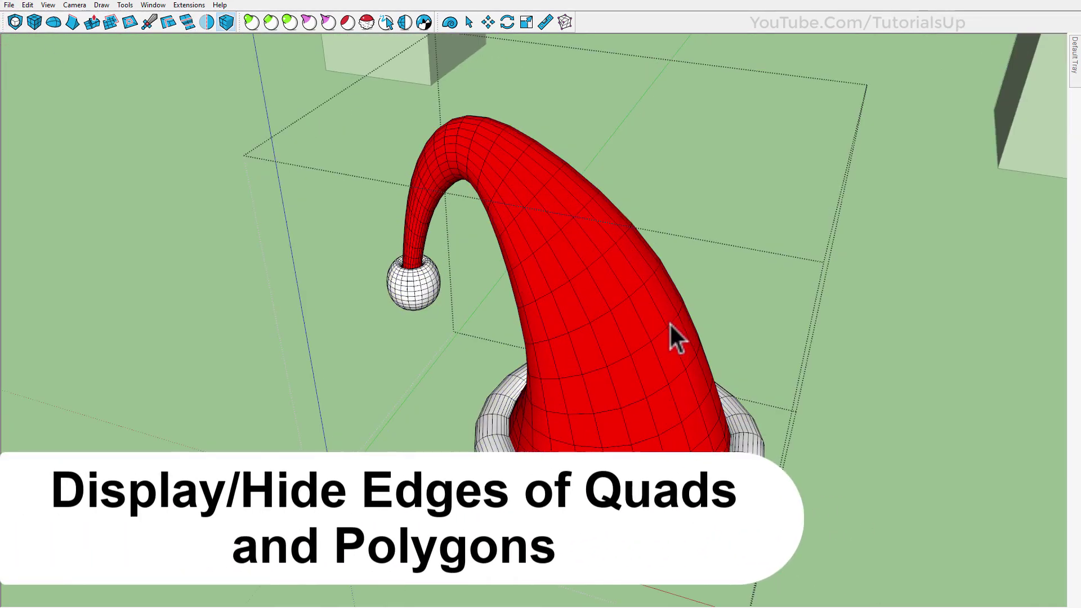
Toggle the display of the quad and polygon edges on the Santa hat.
click(229, 22)
click(228, 22)
Select the facing sides of the two separate boxes and bridge them.
middle_drag(224, 200, 754, 178)
scroll(435, 390, down, 3)
scroll(752, 177, up, 3)
click(753, 175)
ctrl+click(163, 169)
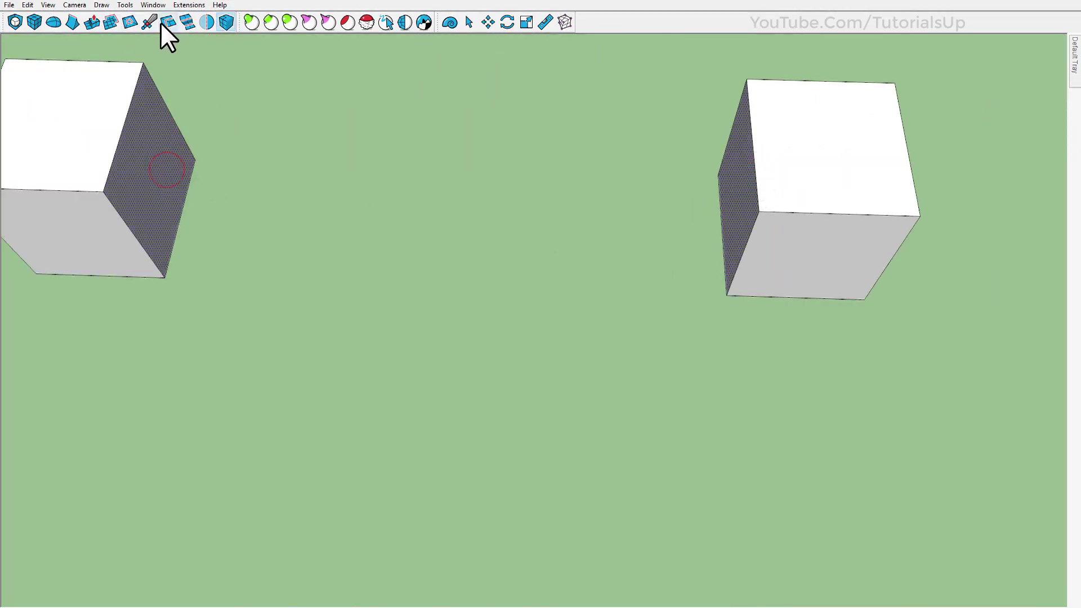
click(186, 22)
middle_drag(563, 402, 462, 250)
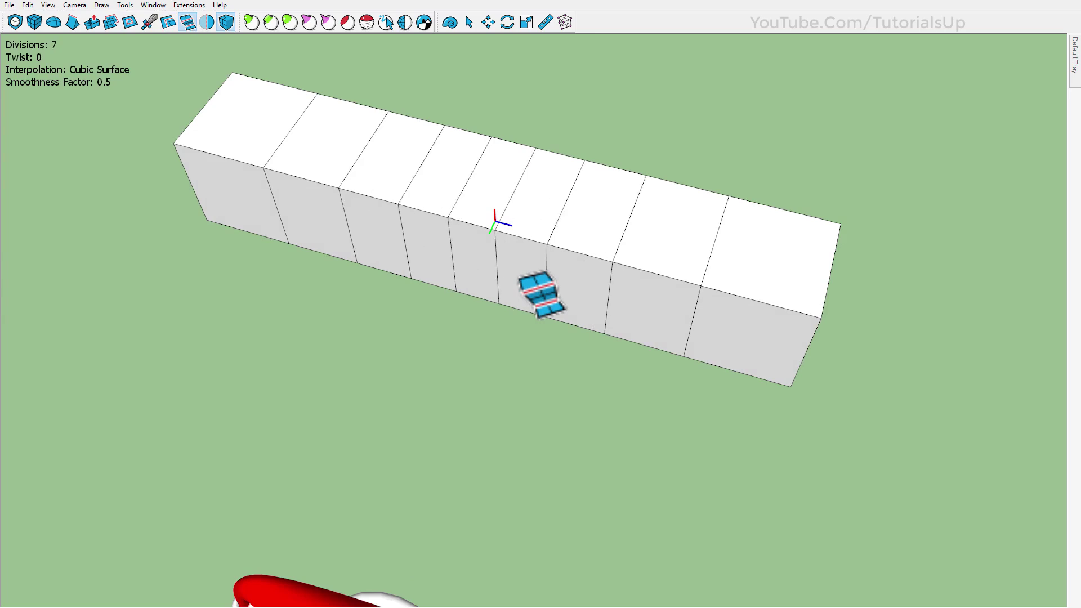
Give the bridge 12 divisions and a twist of 1, with cubic interpolation.
key(Up)
key(Up)
key(Up)
key(Right)
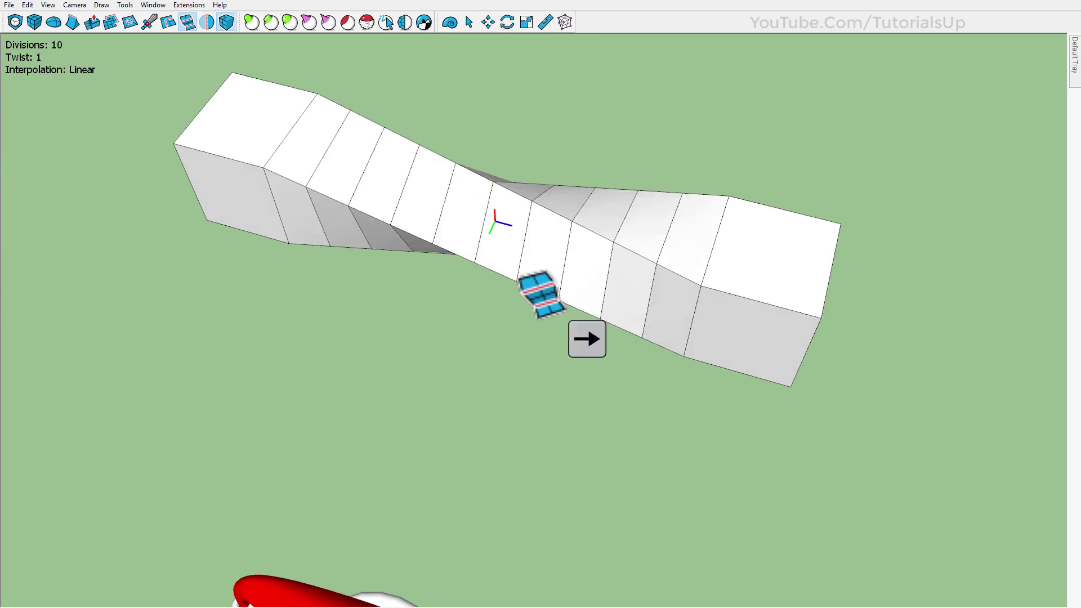
key(Tab)
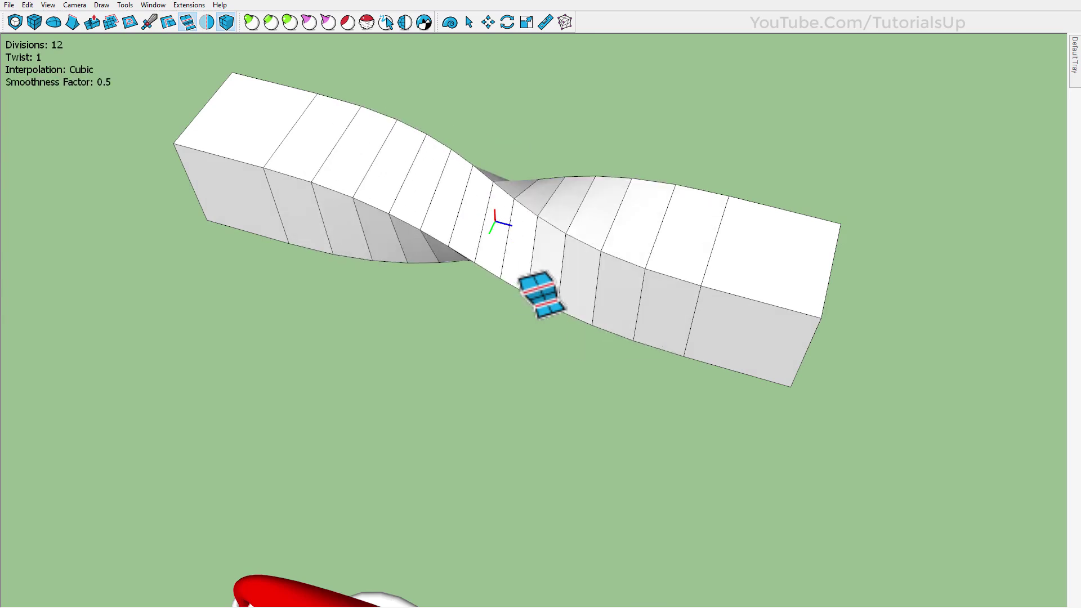
Raise and lower the twisted bridge's smoothness factor, and finish the bridge.
key(shift+Up)
key(shift+Up)
key(shift+Up)
key(shift+Down)
key(shift+Down)
key(shift+Down)
key(shift+Down)
key(space)
Display the hidden mesh edges of the animal figure and activate the Grab brush on its head.
scroll(519, 397, down, 3)
middle_drag(519, 396, 169, 247)
scroll(388, 272, down, 6)
scroll(630, 322, up, 5)
middle_drag(646, 314, 512, 435)
scroll(470, 124, up, 4)
scroll(478, 150, up, 2)
shift+middle_drag(478, 150, 554, 256)
key(alt+h)
shift+middle_drag(554, 256, 366, 248)
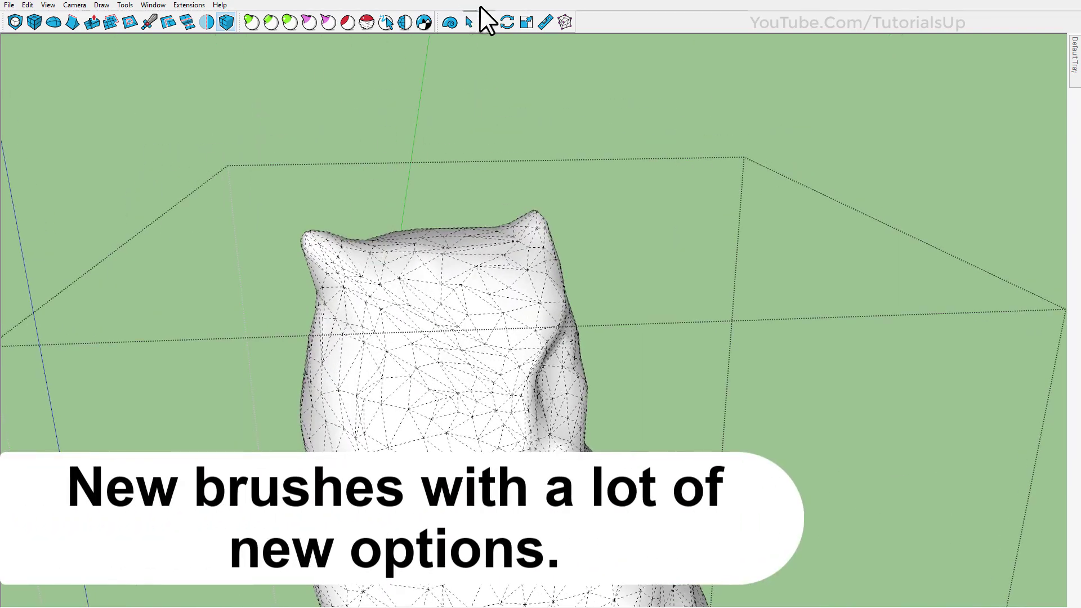
click(308, 24)
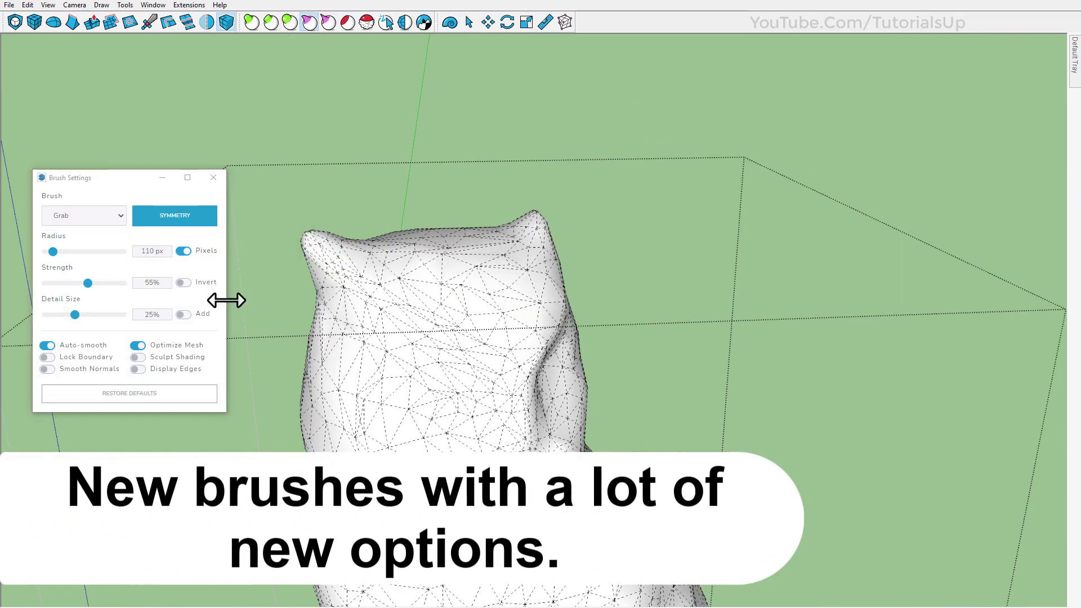
Try pulling the figure's ear upward with the Grab brush at a 110 px radius, and undo the stroke.
drag(307, 242, 284, 112)
key(ctrl+z)
Switch the Grab brush radius from pixels to model units, enable adding detail, and set the strength to 46%.
click(183, 251)
scroll(309, 242, down, 1)
middle_drag(309, 242, 346, 281)
key(Right)
key(Right)
key(Right)
key(Right)
key(Right)
key(Down)
key(Down)
key(Down)
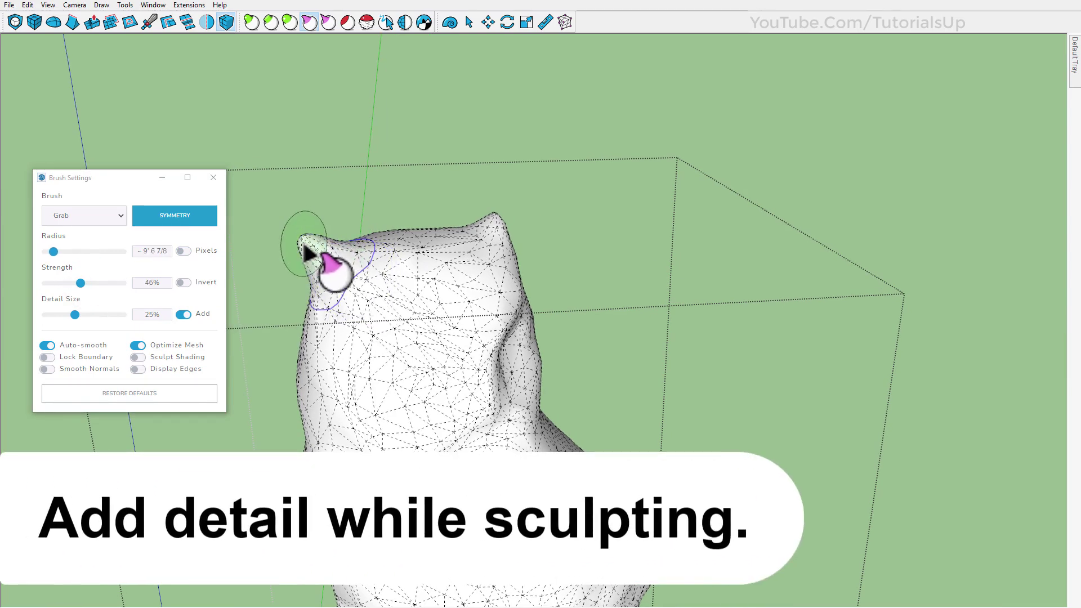
Pull the figure's ear upward into a long tapering point while adding mesh detail.
mouse_move(306, 248)
mouse_down()
mouse_move(289, 181)
mouse_move(312, 89)
mouse_up()
mouse_move(311, 89)
middle_down()
mouse_move(414, 248)
mouse_move(540, 313)
mouse_move(614, 259)
middle_up()
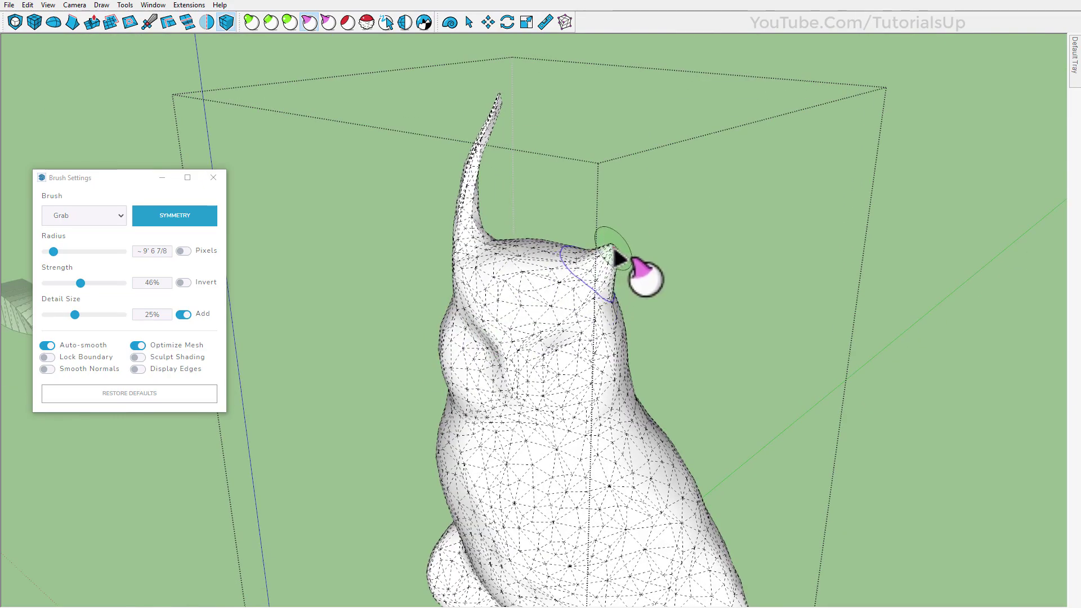
middle_drag(627, 130, 529, 307)
Open the rock mesh for editing and activate the Reducer brush.
scroll(535, 251, down, 2)
middle_drag(536, 253, 497, 330)
scroll(497, 329, down, 4)
scroll(625, 395, up, 9)
middle_drag(442, 379, 616, 359)
scroll(613, 357, up, 1)
double_click(549, 385)
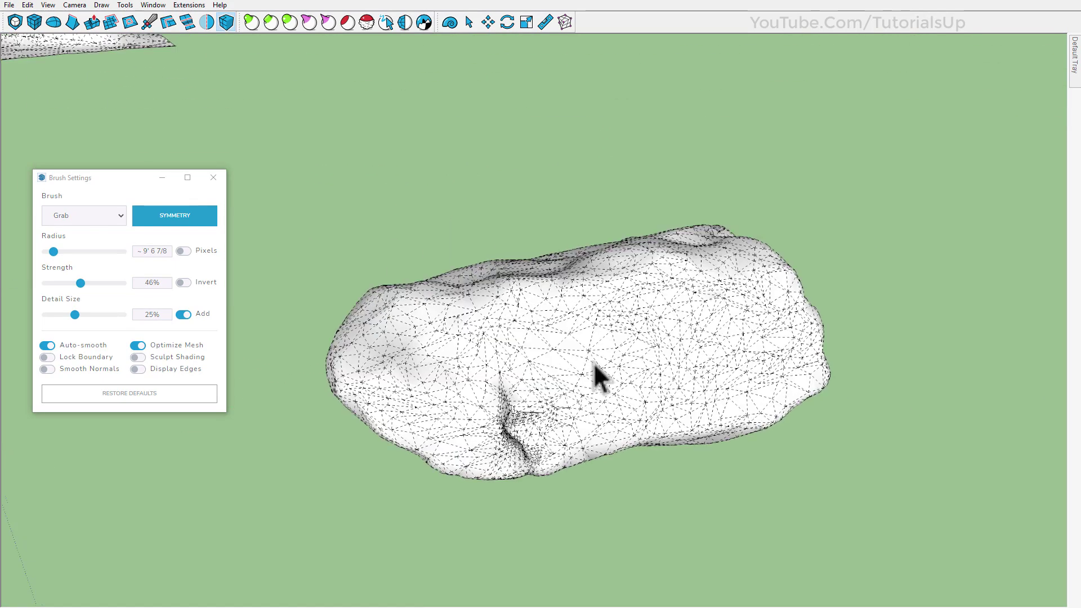
middle_drag(673, 253, 543, 205)
click(405, 22)
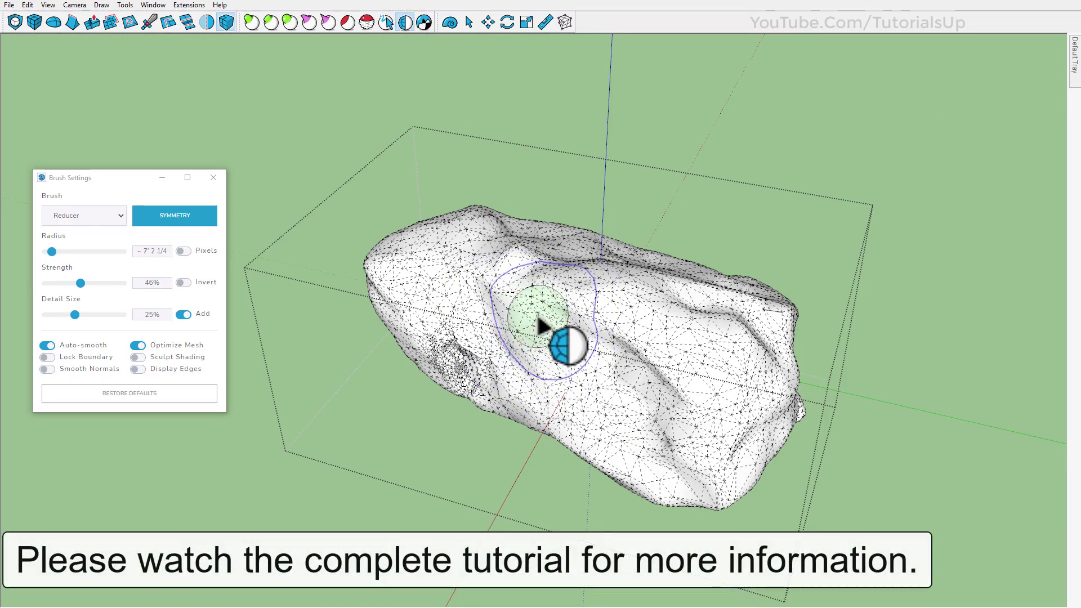
Try a Reducer brush stroke across the upper side of the rock, and undo it.
middle_drag(540, 330, 529, 331)
scroll(465, 383, up, 2)
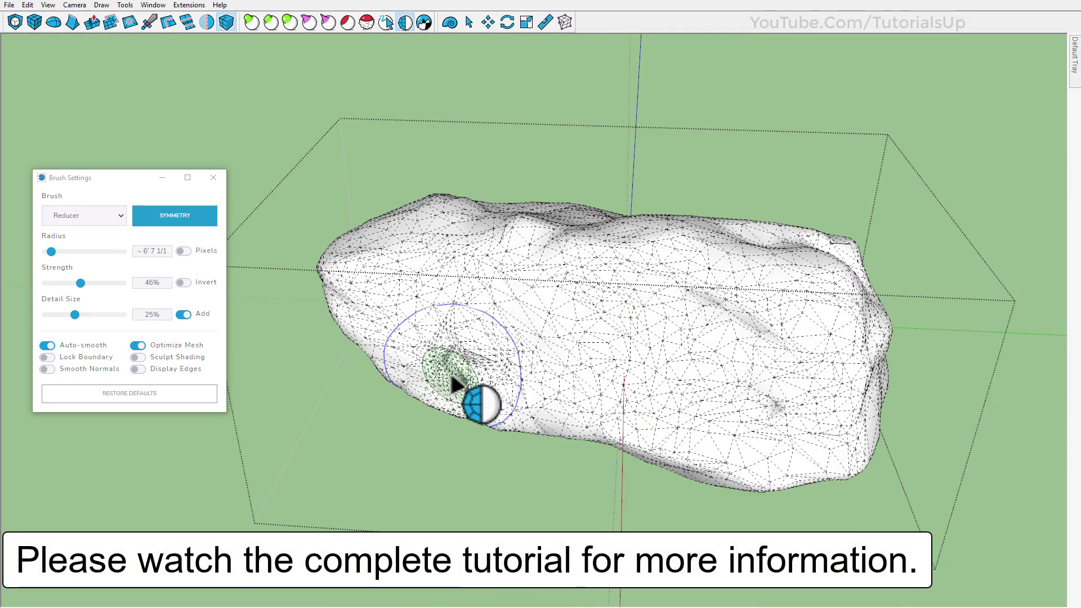
mouse_move(457, 382)
middle_down()
mouse_move(536, 314)
mouse_move(647, 354)
middle_up()
drag(732, 225, 397, 314)
middle_drag(596, 276, 599, 248)
key(ctrl+z)
key(ctrl+z)
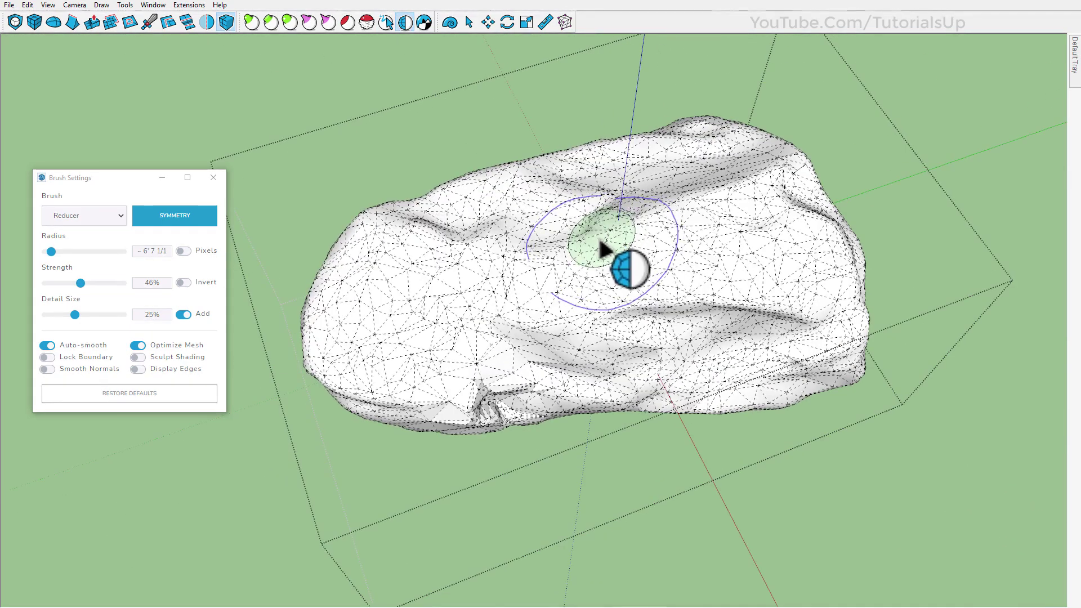
Coarsen the rock's mesh with the Reducer brush, set the strength to 42%, and switch to the Smooth brush.
mouse_move(624, 274)
mouse_down()
mouse_move(541, 259)
mouse_move(574, 176)
mouse_move(767, 161)
mouse_move(717, 336)
mouse_move(683, 357)
mouse_up()
mouse_move(682, 357)
middle_down()
mouse_move(502, 96)
mouse_move(466, 387)
mouse_move(867, 313)
mouse_move(843, 376)
middle_up()
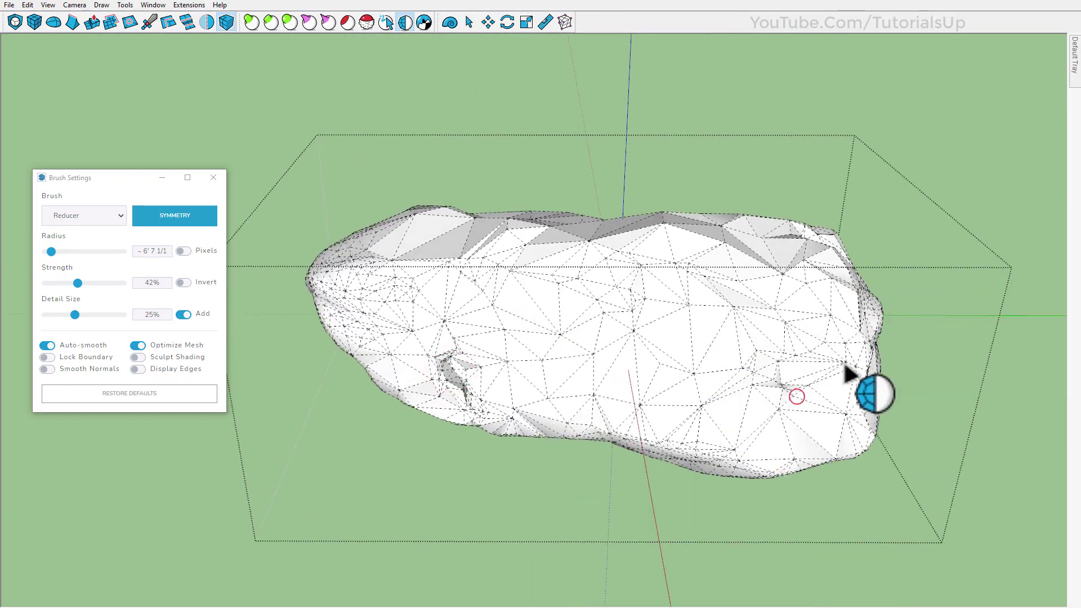
click(368, 22)
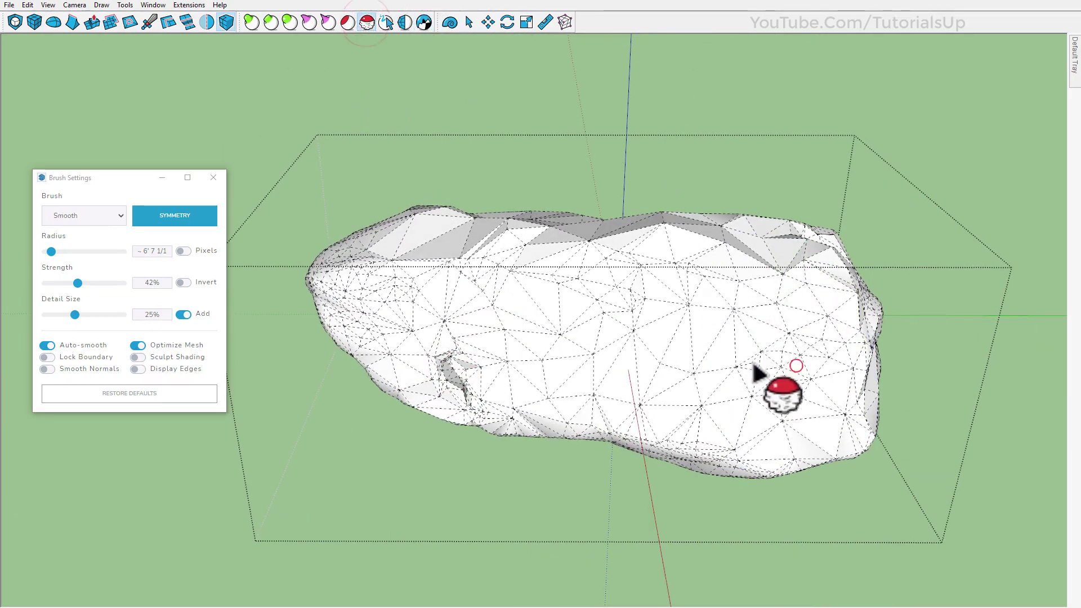
mouse_move(447, 378)
middle_down()
mouse_move(729, 374)
mouse_move(579, 320)
mouse_move(480, 238)
mouse_move(640, 321)
mouse_move(591, 330)
middle_up()
Subdivide the warped quad into a fine grid of quads and flatten it horizontally with Make Planar.
scroll(371, 312, down, 5)
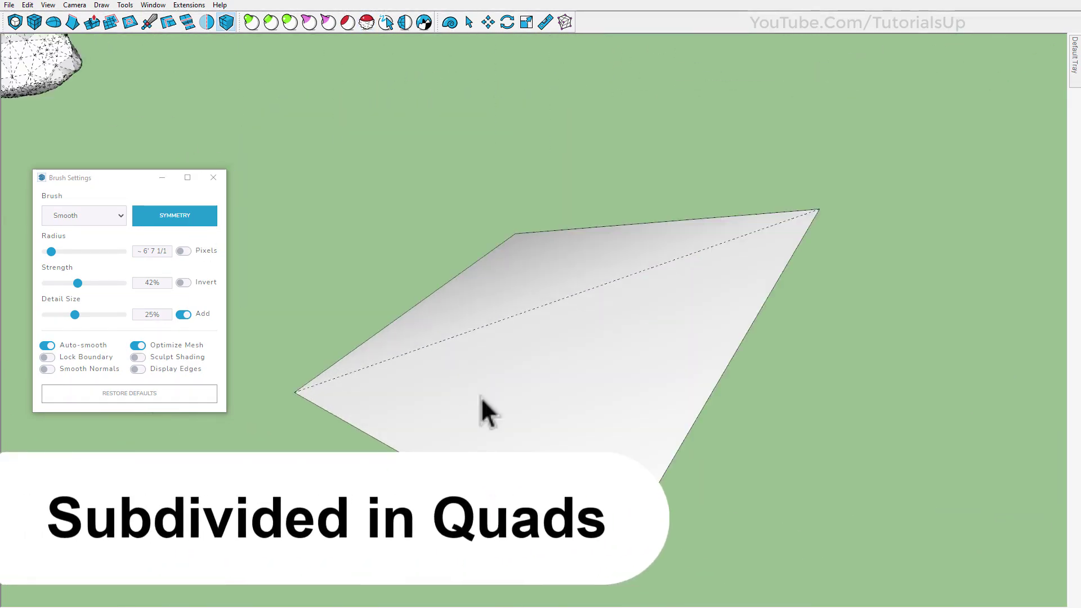
click(34, 22)
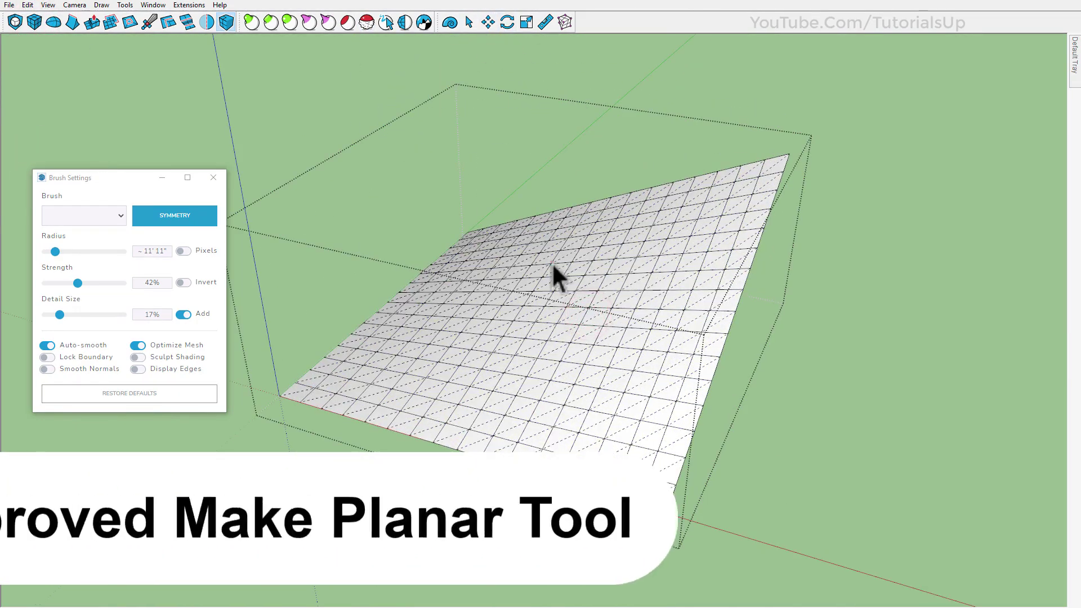
double_click(552, 261)
click(544, 22)
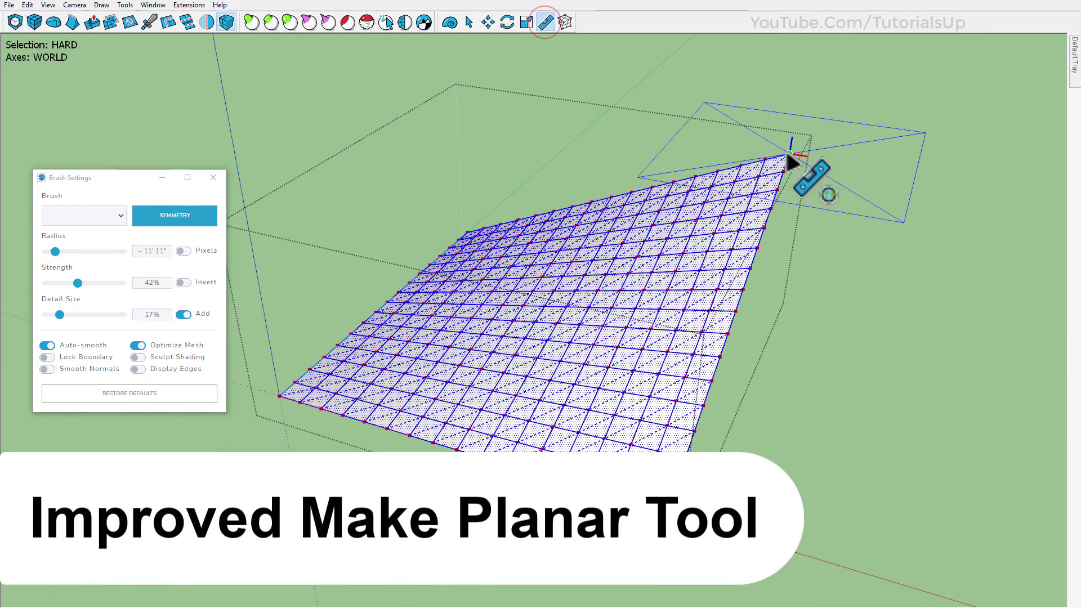
click(795, 164)
middle_drag(796, 164, 543, 354)
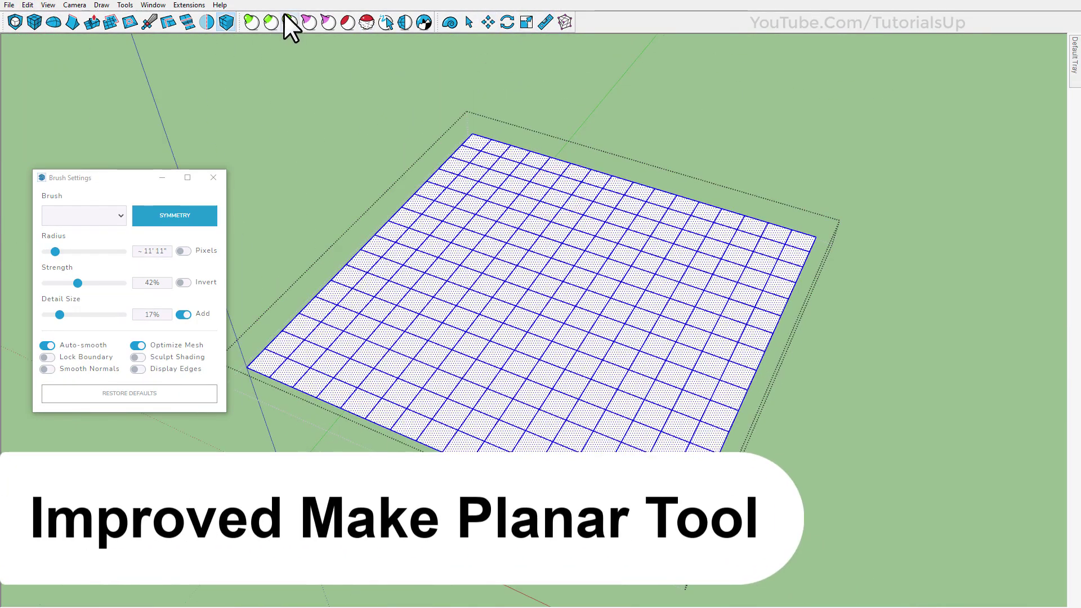
Raise hilly ridges across the flat grid with the Sculpt brush, and turn on Sculpt Shading.
click(252, 22)
click(573, 332)
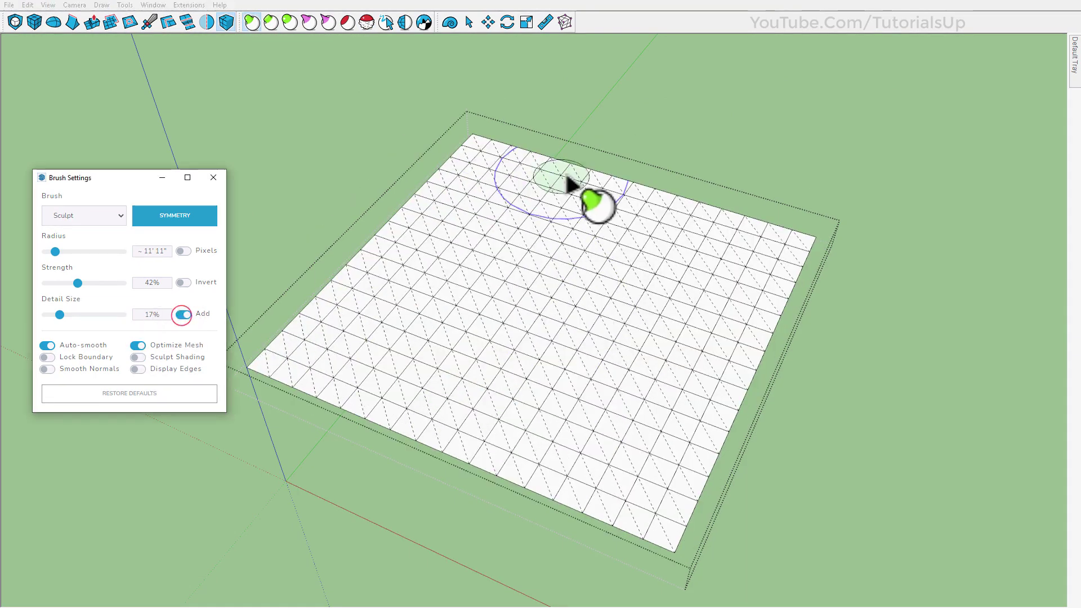
mouse_move(568, 178)
mouse_down()
mouse_move(509, 246)
mouse_move(574, 391)
mouse_move(497, 430)
mouse_up()
mouse_move(497, 429)
middle_down()
mouse_move(501, 309)
mouse_move(776, 302)
middle_up()
scroll(501, 309, down, 5)
click(138, 357)
mouse_move(776, 302)
mouse_down()
mouse_move(821, 288)
mouse_move(844, 309)
mouse_up()
middle_drag(844, 309, 893, 306)
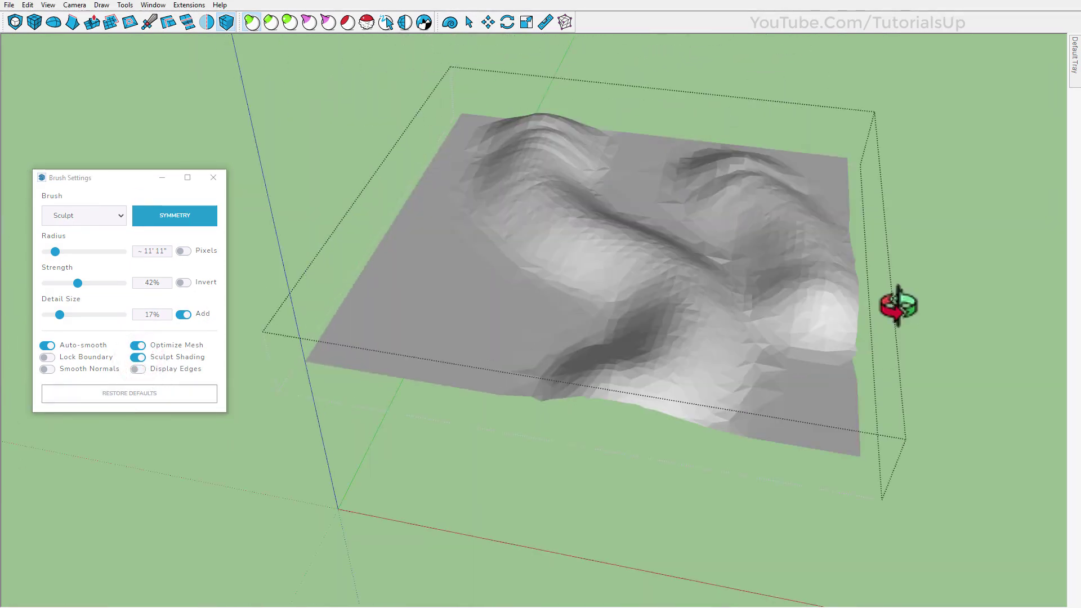
Turn off adding detail and Sculpt Shading in the brush settings.
click(183, 314)
middle_drag(444, 330, 200, 372)
click(137, 357)
scroll(453, 312, down, 3)
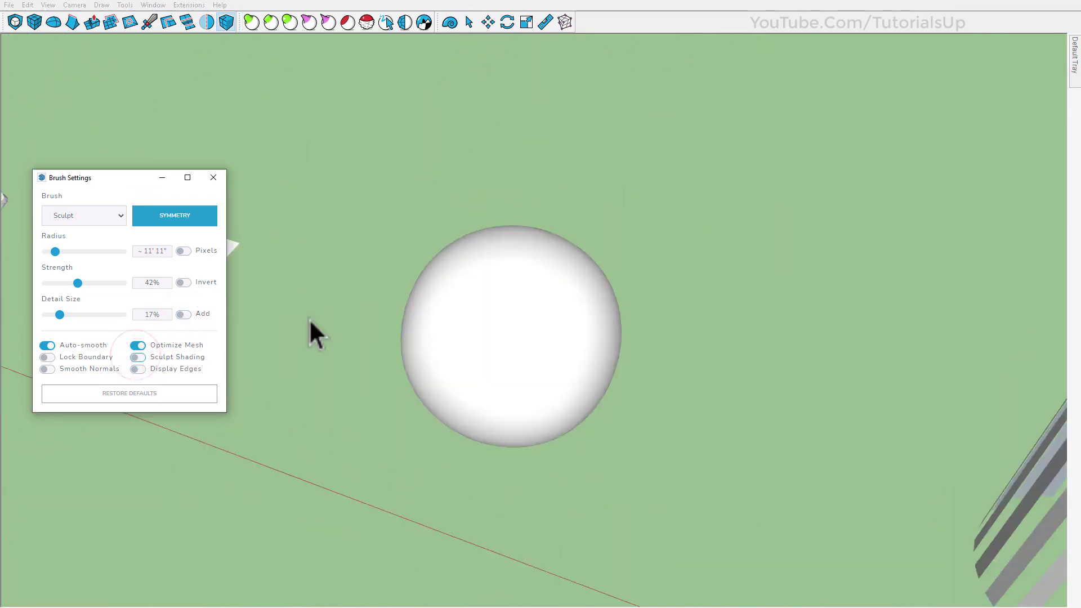
Activate the Sculpt brush on the sphere's mesh and turn on Sculpt Shading.
mouse_move(440, 340)
middle_down()
mouse_move(427, 327)
mouse_move(450, 323)
middle_up()
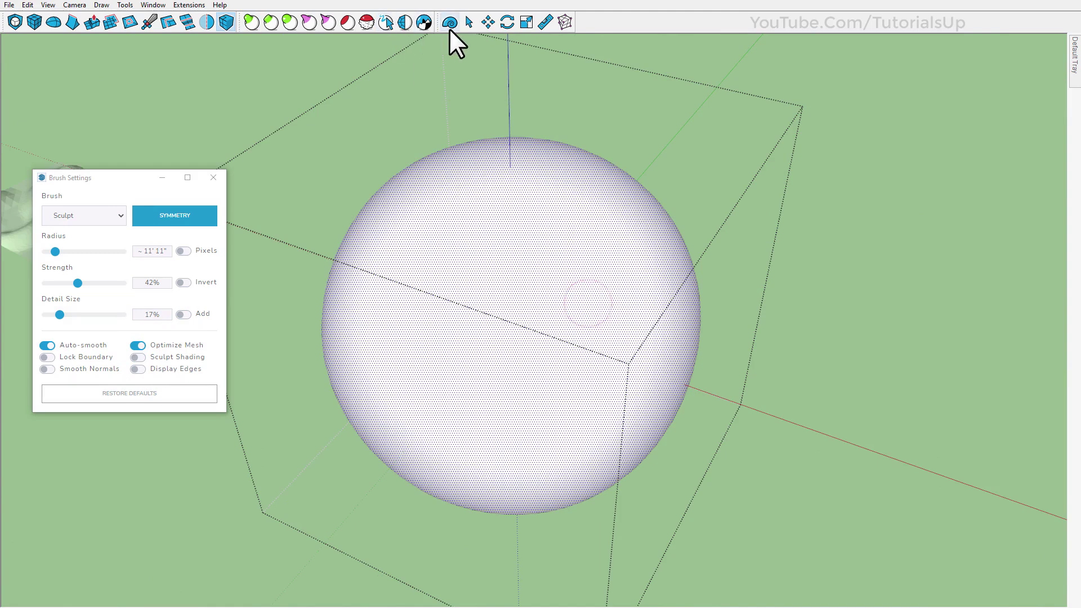
click(252, 21)
mouse_move(574, 315)
middle_down()
mouse_move(664, 138)
mouse_move(615, 242)
middle_up()
click(138, 356)
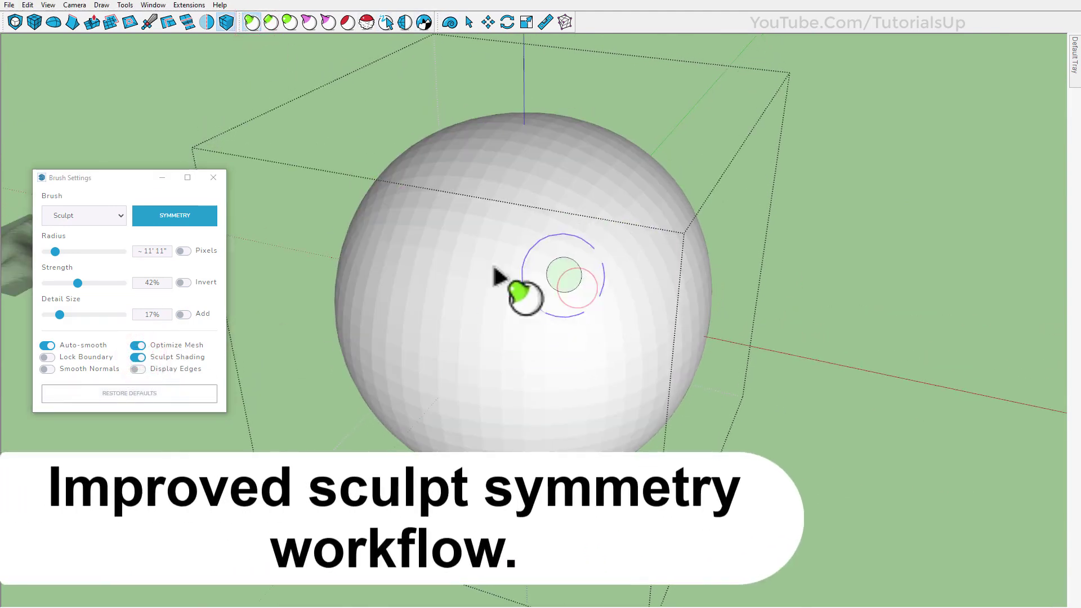
Enable locked sculpt symmetry and raise mirrored ridges on the sphere.
click(211, 217)
click(167, 330)
drag(572, 285, 620, 361)
mouse_move(620, 362)
middle_down()
mouse_move(602, 211)
mouse_move(700, 321)
mouse_move(642, 327)
middle_up()
drag(603, 172, 560, 227)
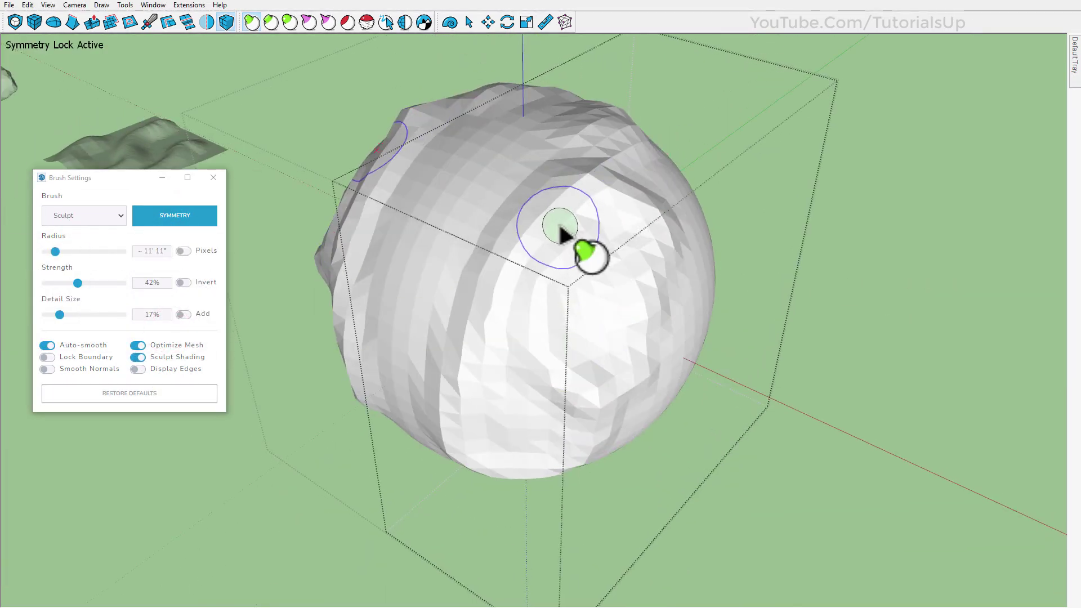
Enlarge the Grab brush radius to about 18' 2" and pull mirrored protrusions out of the sphere's top and sides.
click(309, 21)
scroll(436, 272, down, 2)
scroll(532, 202, up, 1)
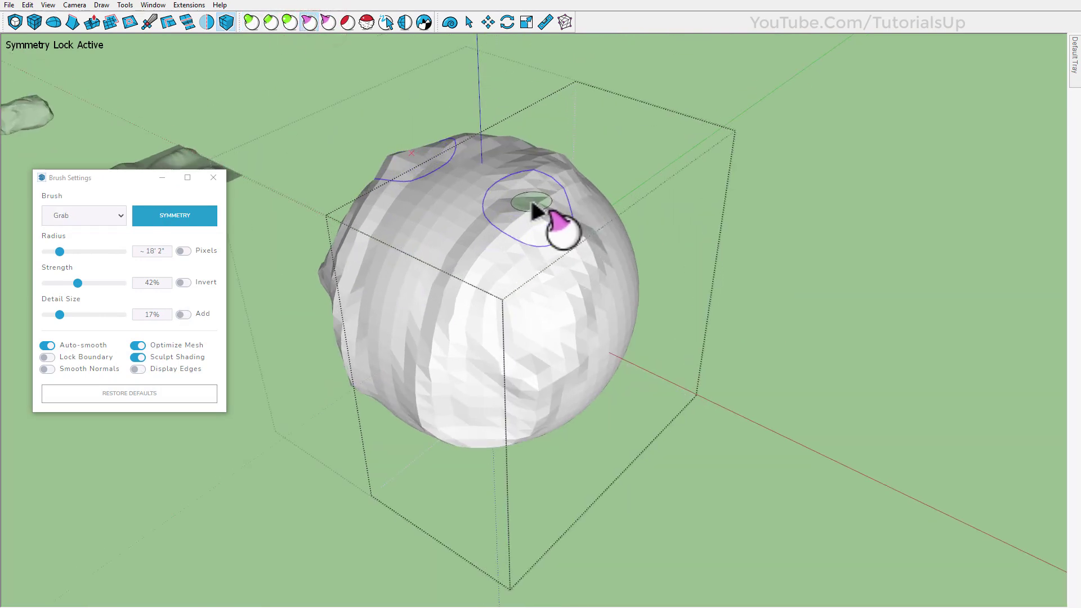
drag(540, 215, 624, 61)
middle_drag(602, 129, 675, 143)
mouse_move(606, 253)
mouse_down()
mouse_move(677, 276)
mouse_move(766, 228)
mouse_up()
drag(595, 340, 776, 314)
mouse_move(776, 314)
middle_down()
mouse_move(607, 282)
mouse_move(495, 362)
middle_up()
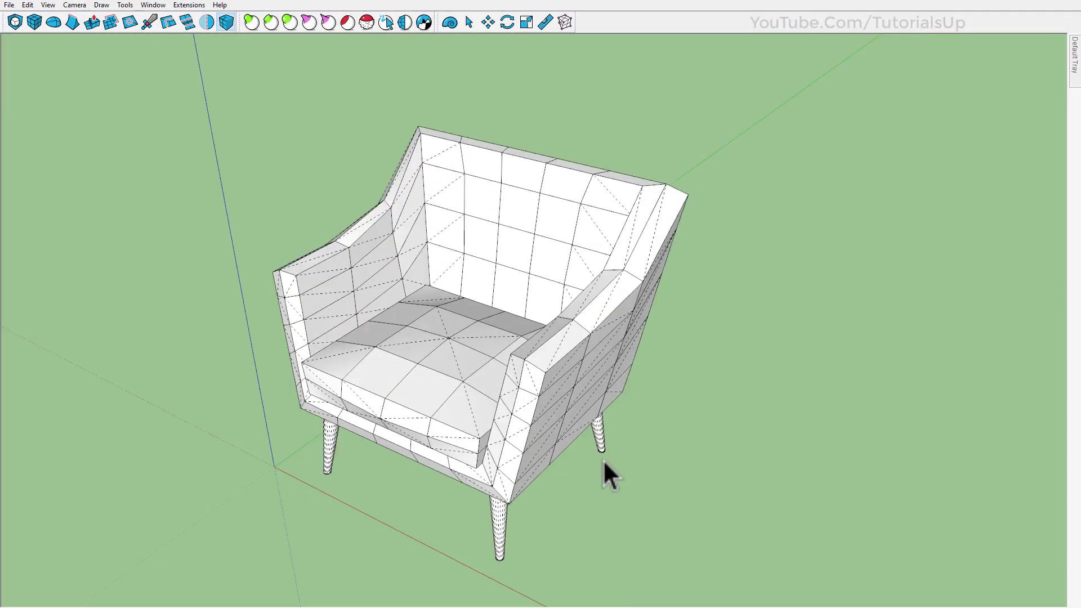
Open the chair frame in Artisan mode and soft-select the backrest's upper corners with a 23.46' radius.
middle_drag(605, 477, 492, 354)
double_click(492, 354)
scroll(539, 309, up, 5)
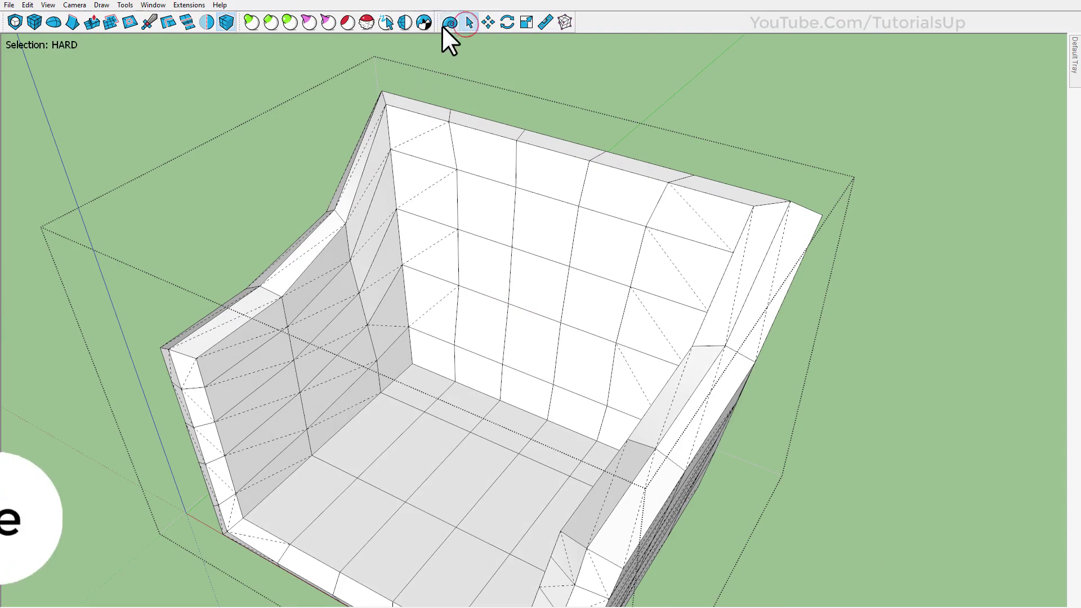
click(449, 24)
drag(370, 62, 405, 128)
middle_drag(405, 128, 686, 145)
middle_drag(674, 182, 300, 154)
key(Up)
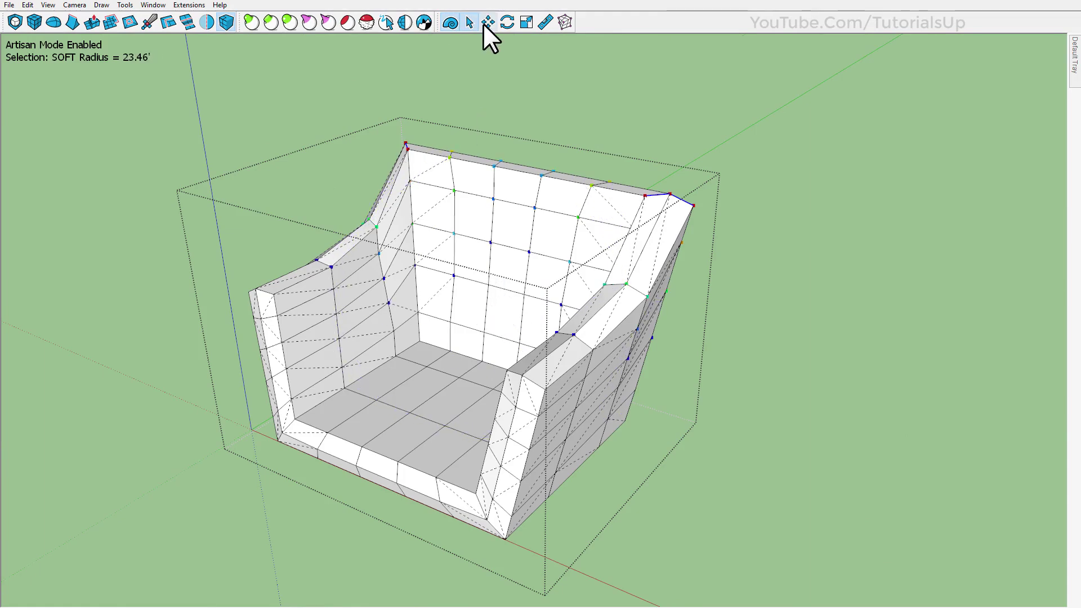
Move the backrest's upper corners down and the middle of its top edge up with soft selection.
drag(723, 223, 723, 266)
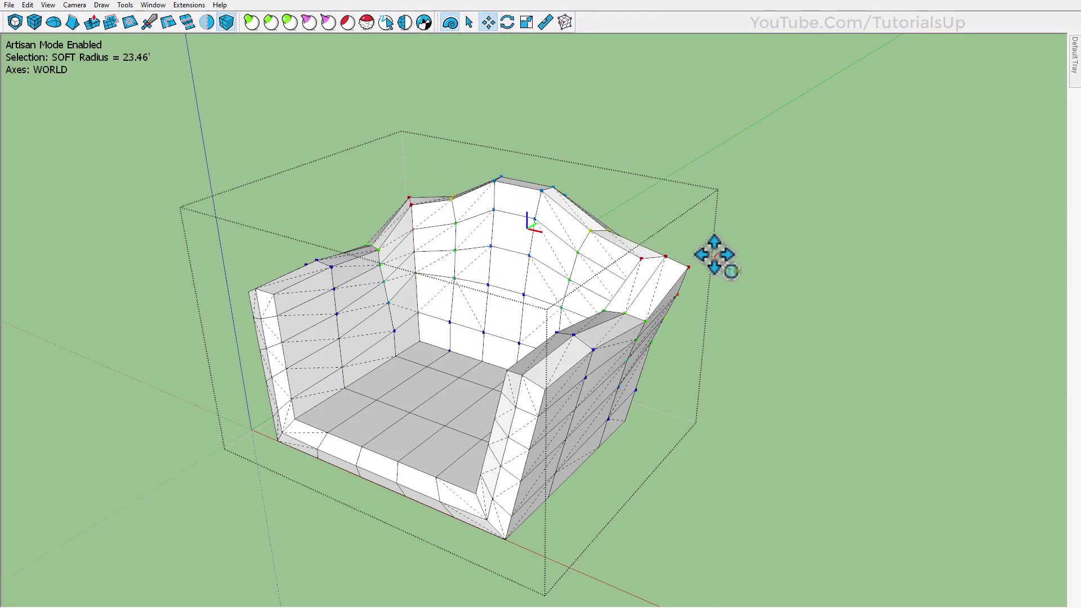
scroll(524, 194, up, 4)
key(space)
click(526, 182)
scroll(528, 193, down, 1)
key(m)
drag(524, 227, 531, 157)
scroll(531, 169, down, 3)
middle_drag(531, 222, 510, 232)
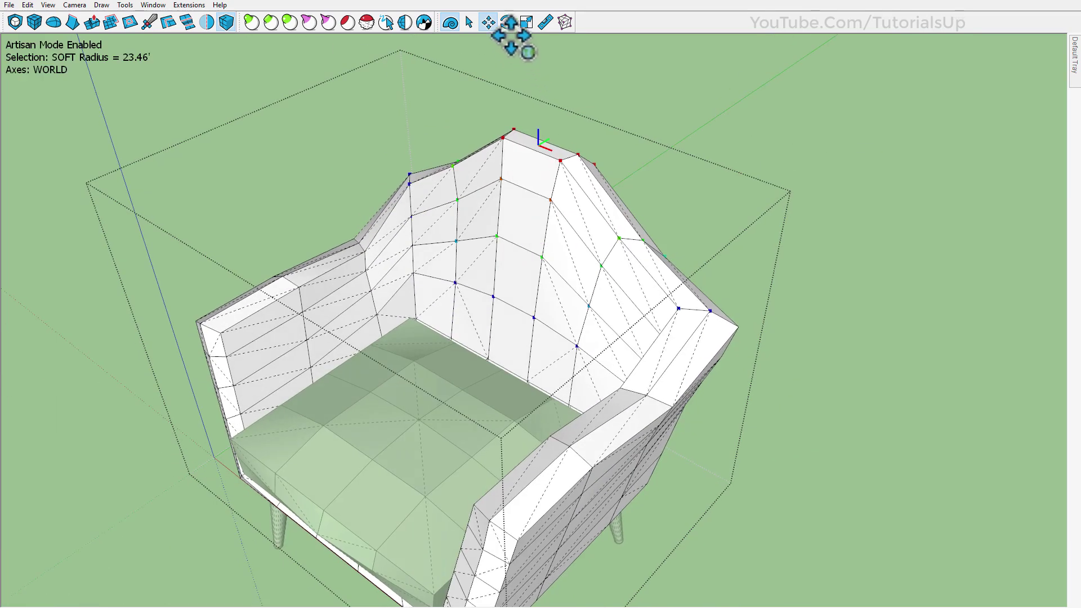
Rotate the soft-selected upper part of the backrest about a point low on the back.
click(507, 22)
click(513, 307)
middle_drag(512, 307, 466, 256)
click(501, 89)
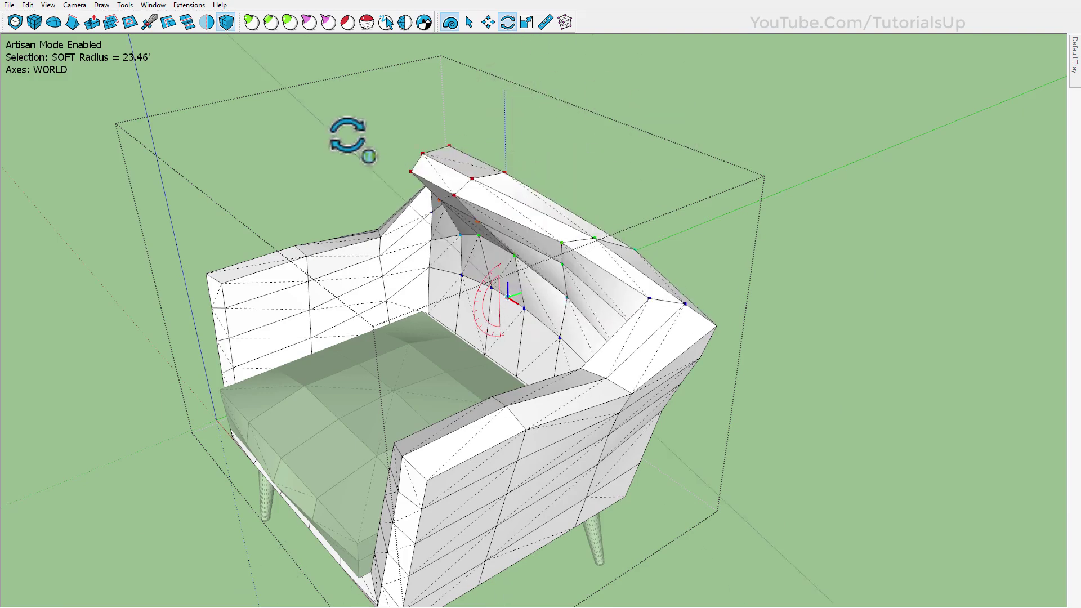
click(561, 114)
Scale the soft-selected backrest vertices along the world axes.
click(526, 23)
scroll(500, 278, down, 3)
middle_drag(497, 271, 512, 297)
middle_drag(542, 211, 512, 212)
click(607, 129)
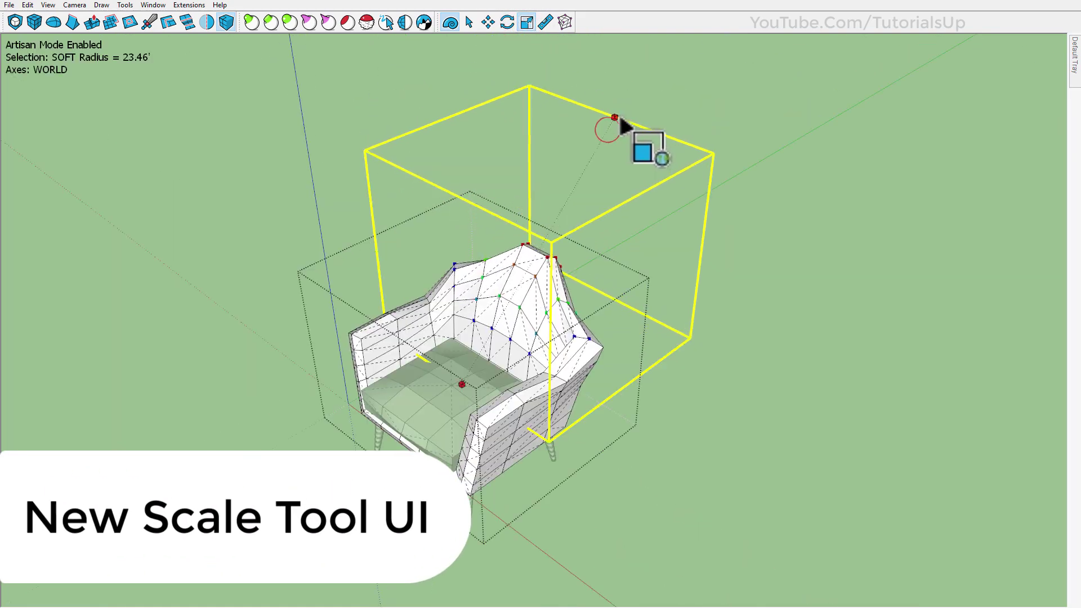
click(643, 125)
Cycle the Scale tool's axes through local and view orientation, and leave the tool.
middle_drag(664, 147, 816, 254)
key(alt)
middle_drag(524, 265, 822, 299)
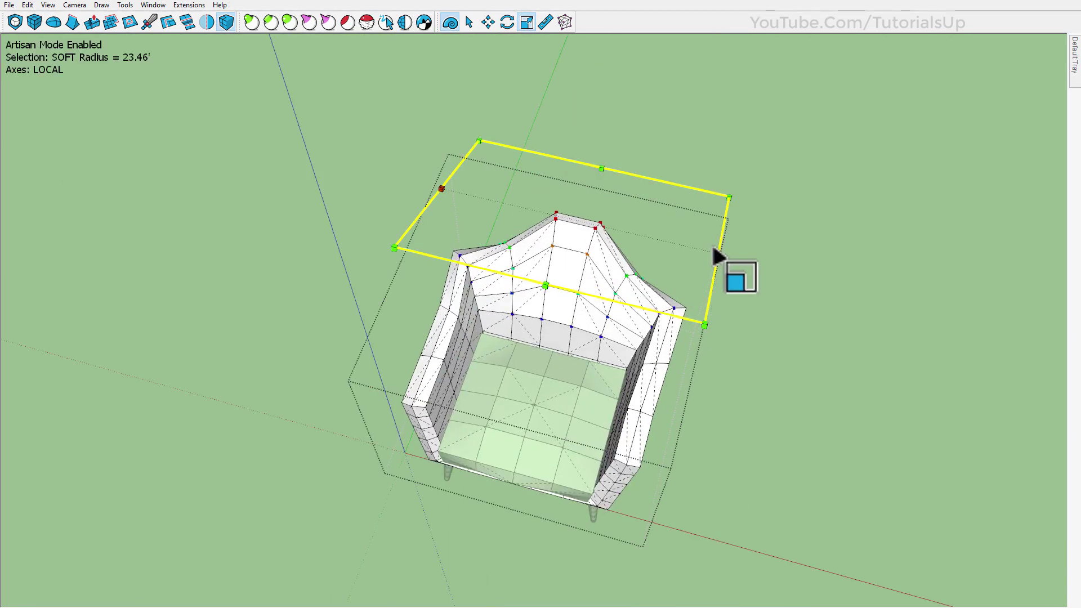
middle_drag(694, 256, 569, 285)
key(alt)
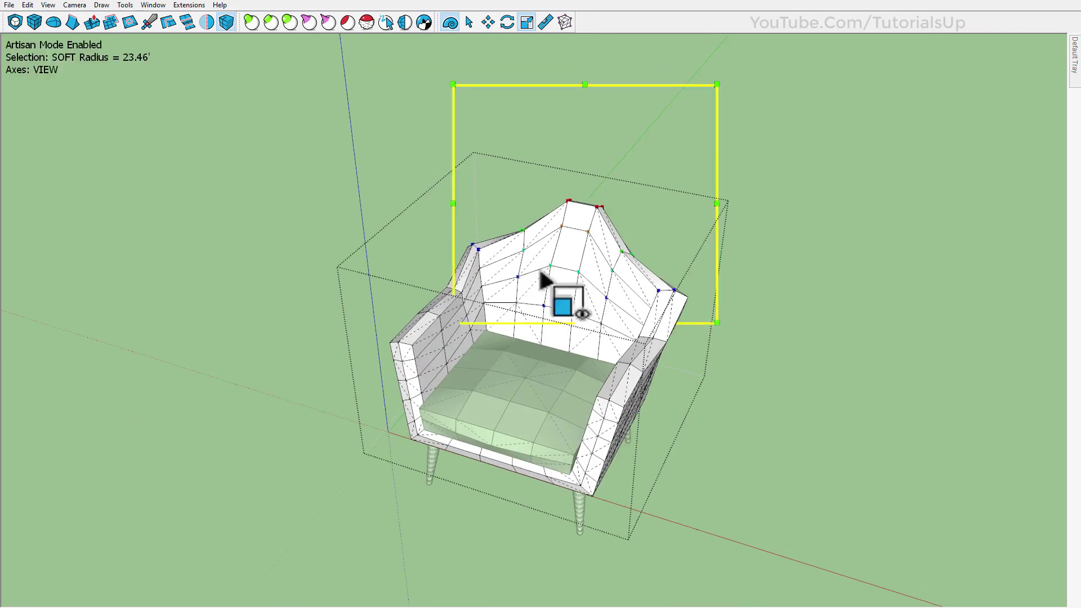
key(space)
Turn off Artisan mode and stop editing the chair frame.
middle_drag(535, 396, 541, 366)
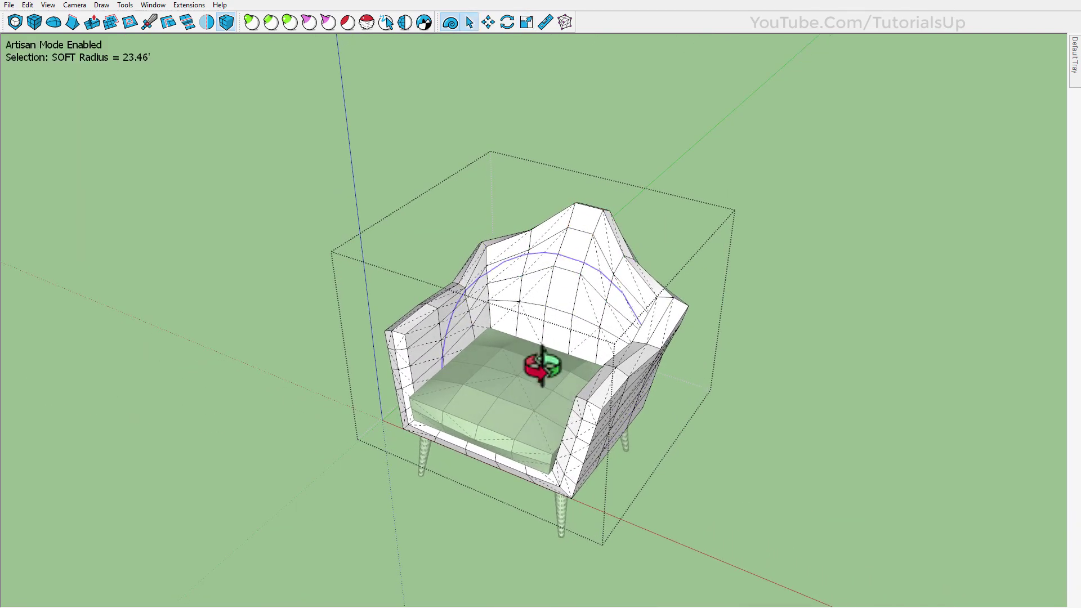
click(445, 24)
click(340, 159)
Apply a subdivision surface to the chair frame and set its edge display to Original.
scroll(548, 424, up, 2)
click(618, 250)
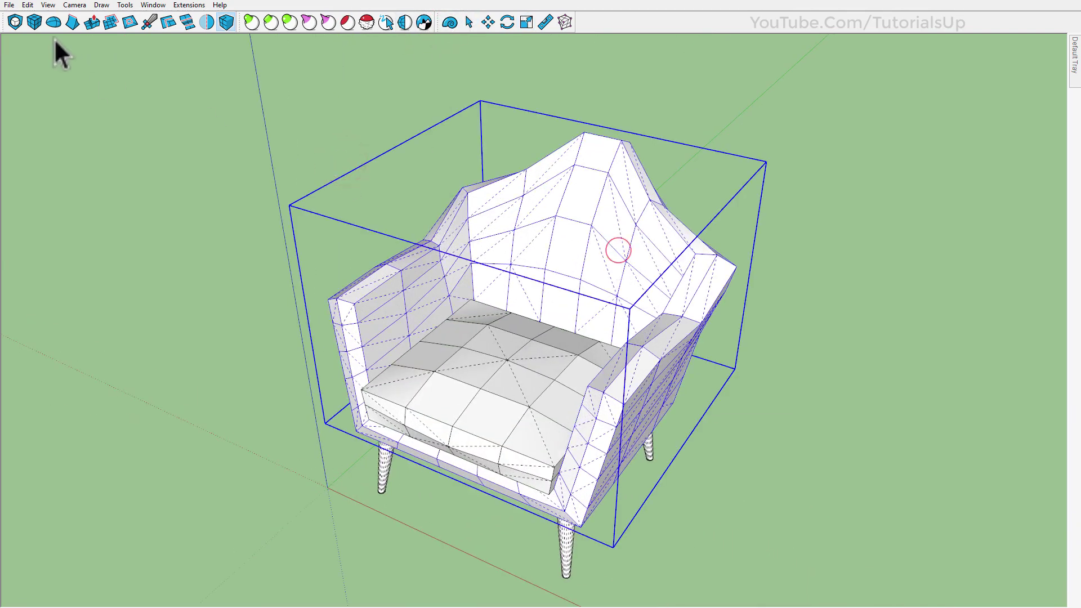
click(16, 24)
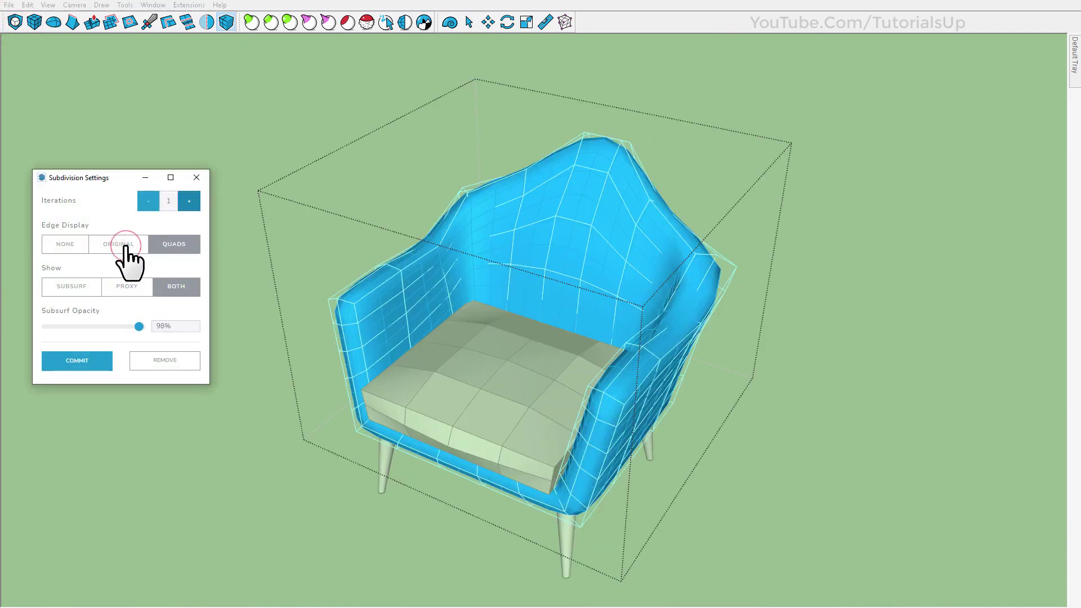
click(251, 229)
Apply a subdivision surface to the seat cushion with its edge display set to Original.
click(568, 386)
click(17, 23)
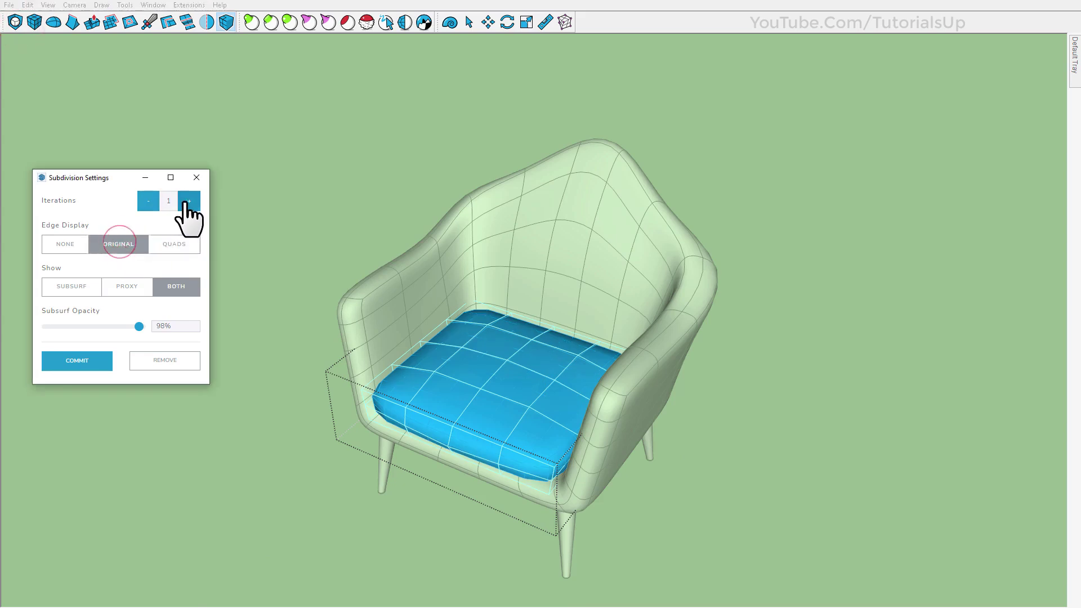
click(263, 219)
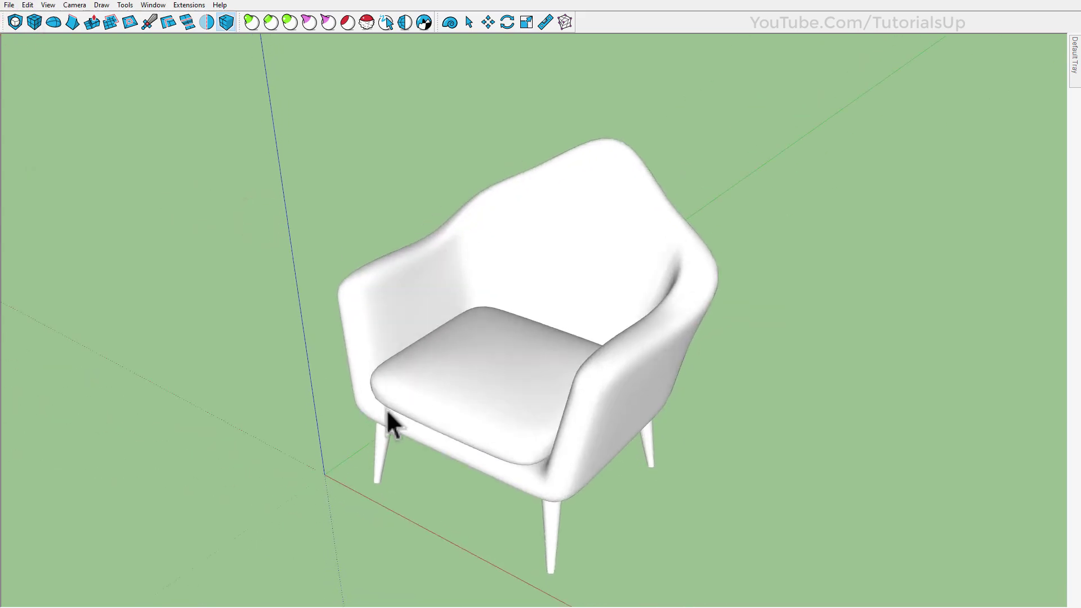